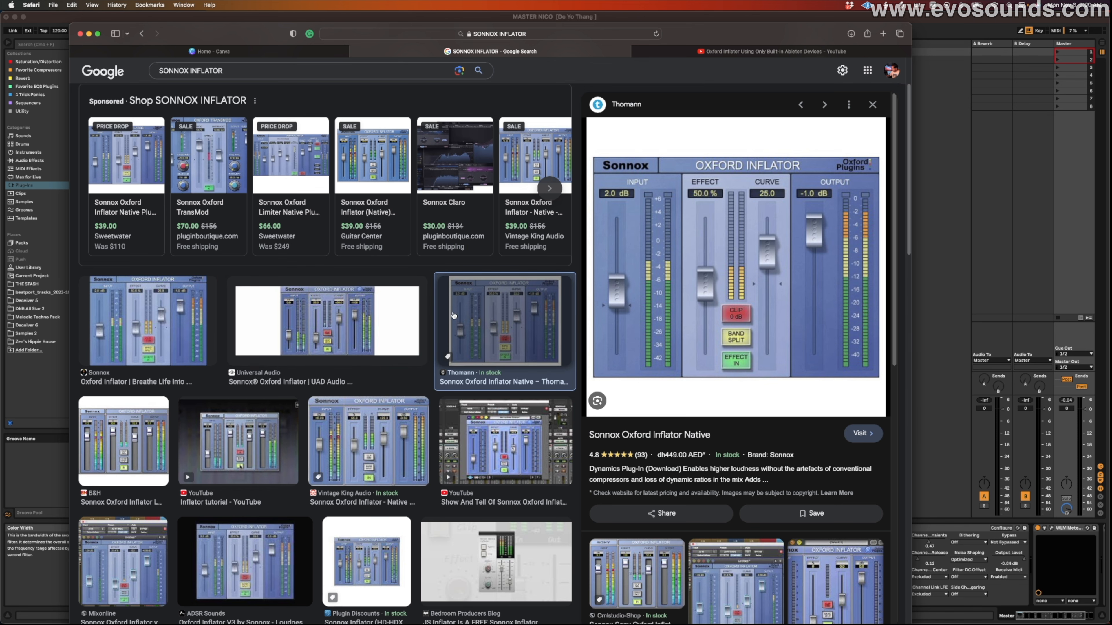
Step: Switch to the browser tab with the YouTube video about recreating Oxford Inflator using only built-in Ableton devices
click(681, 50)
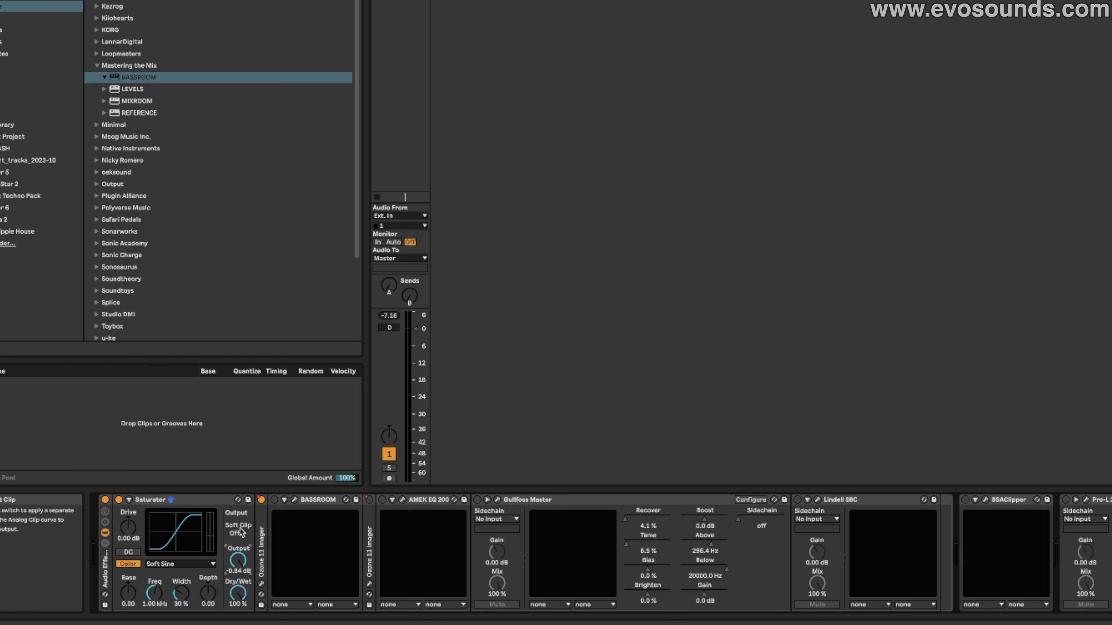
Step: Expand the collapsed Ozone 11 Imager after Saturator and move playback in the arrangement to about 0:35
double_click(262, 543)
click(171, 503)
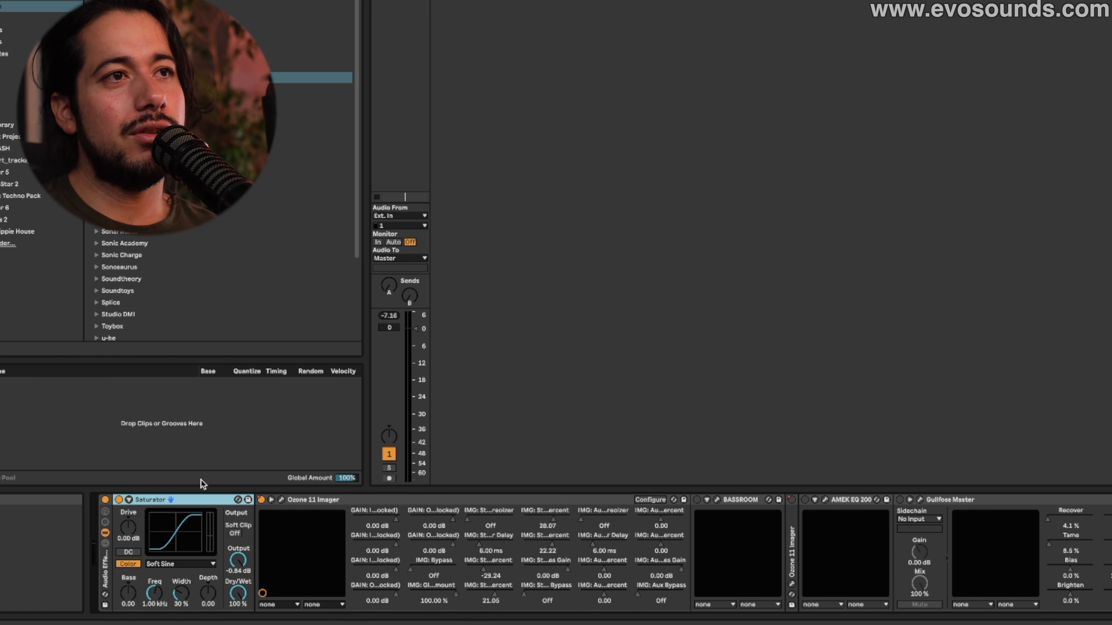
key(Tab)
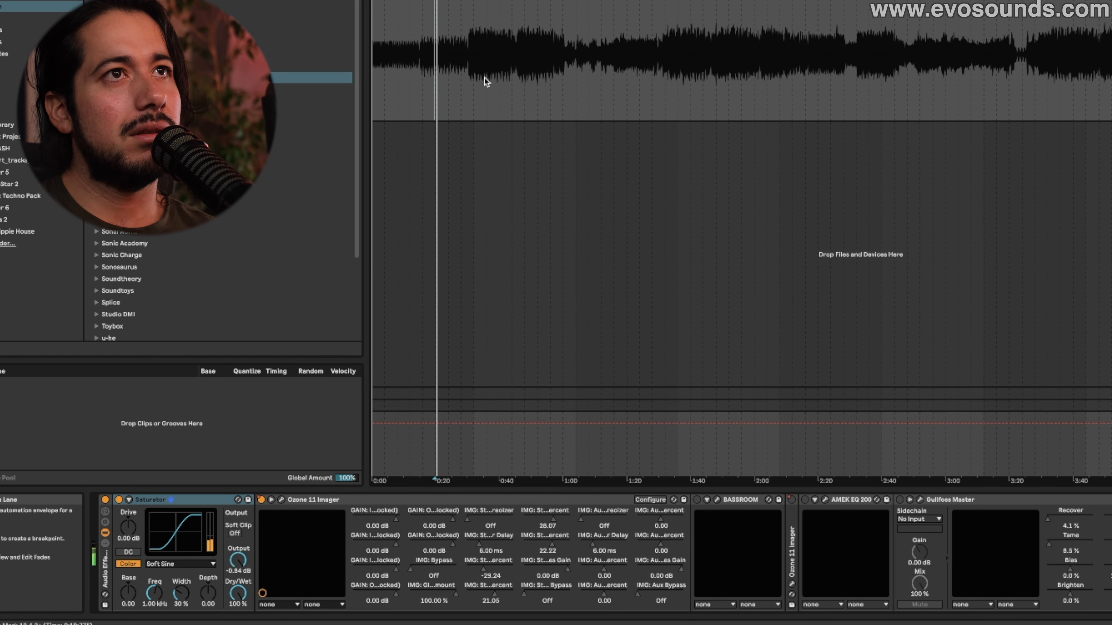
click(489, 85)
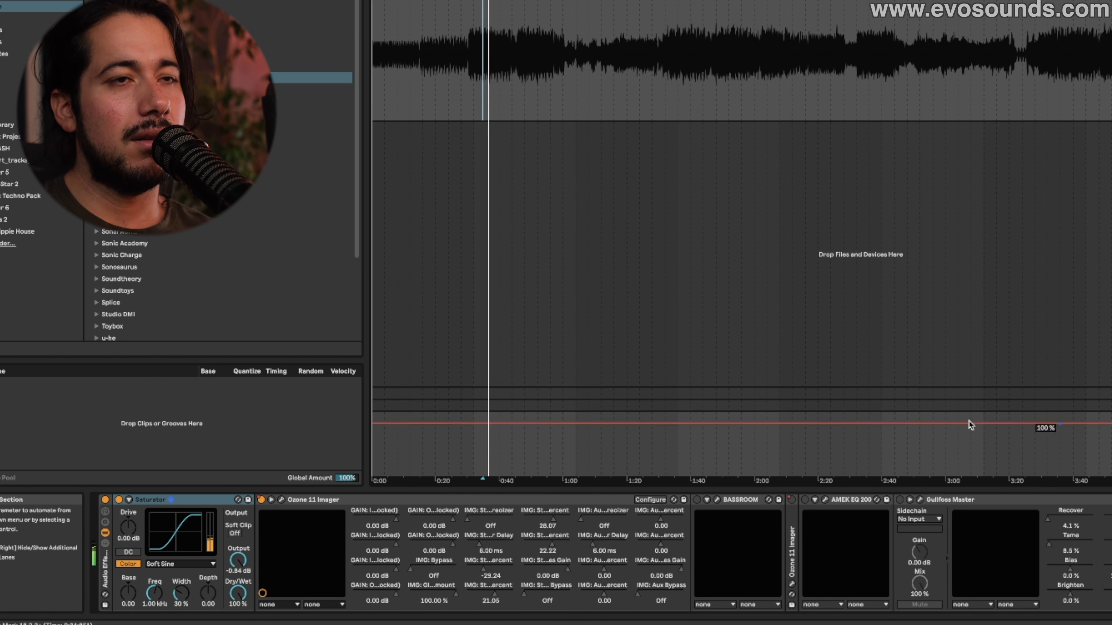
Step: Compare the track level with Saturator off and on in the Session mixer, and set Saturator's output to -2.00 dB
click(118, 500)
key(Tab)
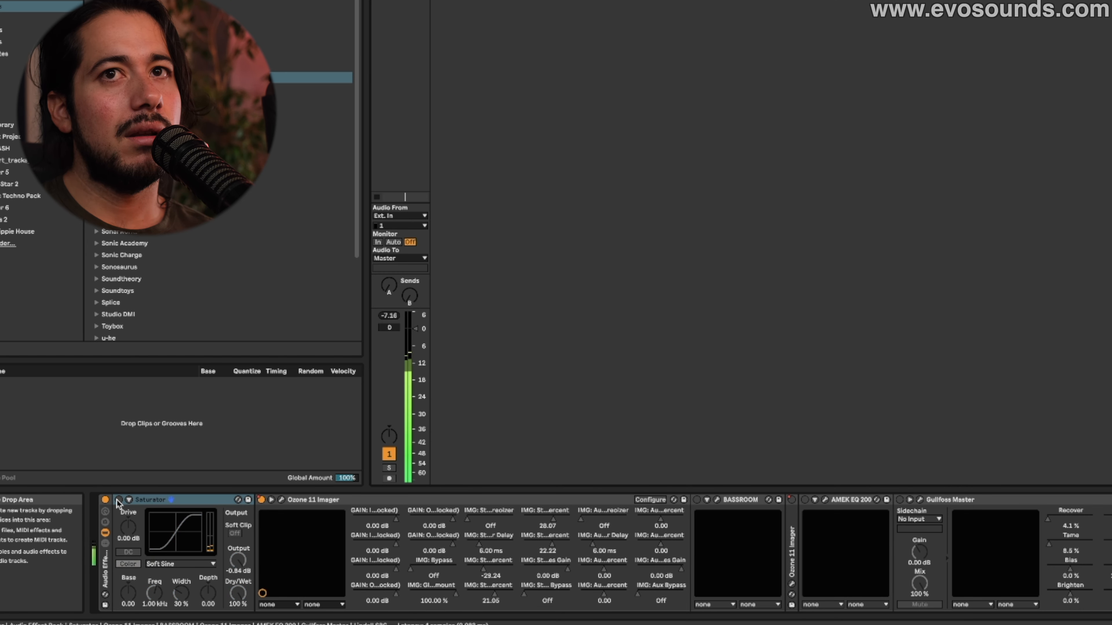
click(118, 500)
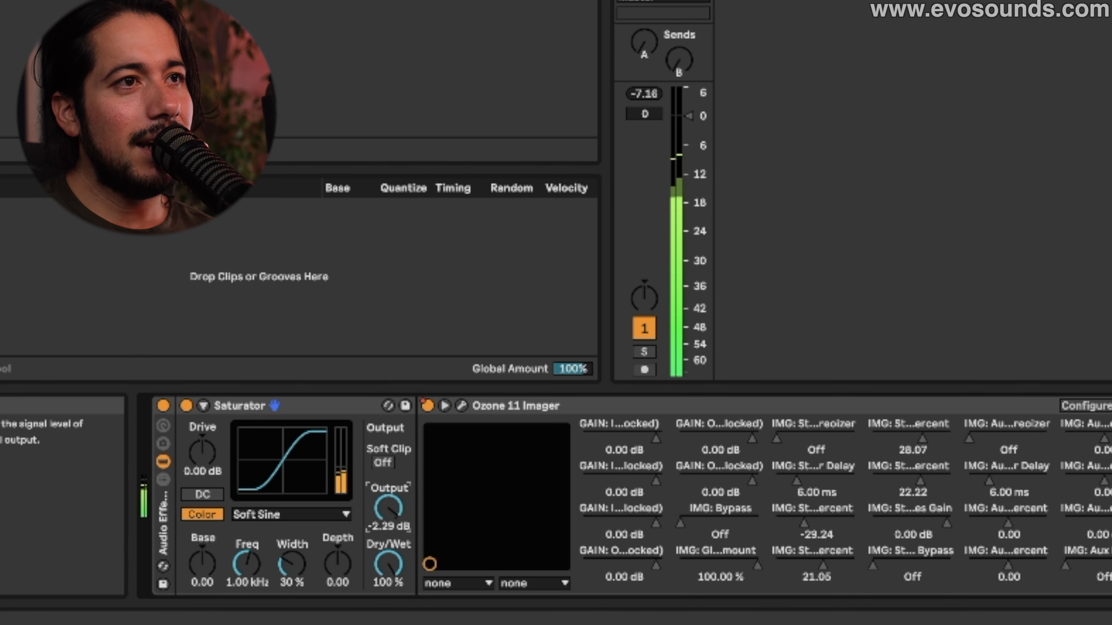
drag(388, 509, 388, 506)
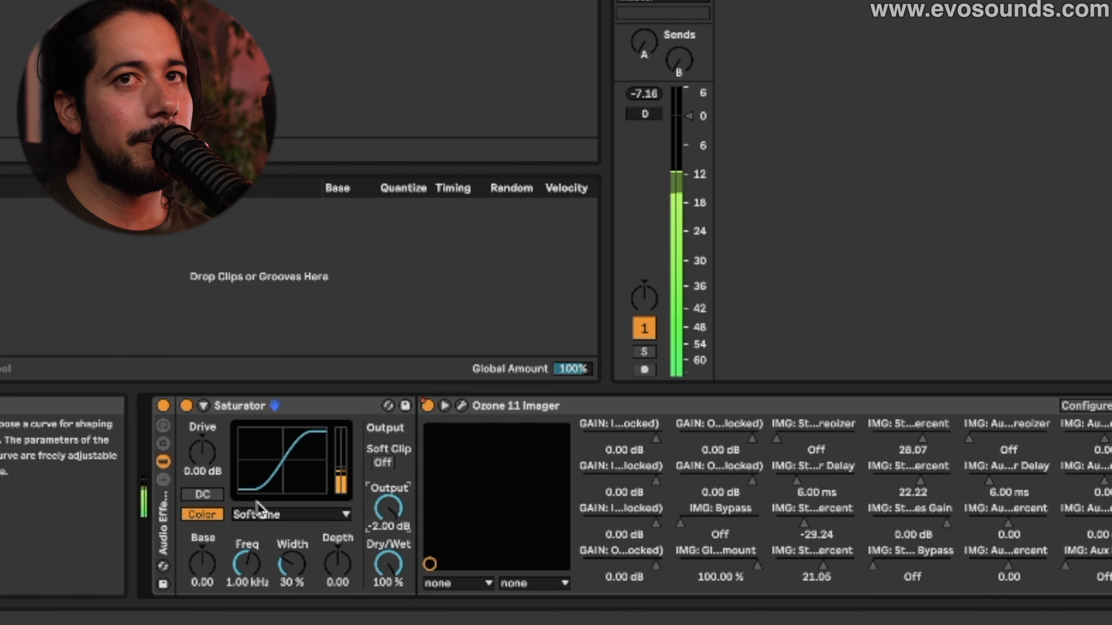
Step: Bypass and re-enable Saturator twice during playback to compare the processed and unprocessed sound
click(187, 406)
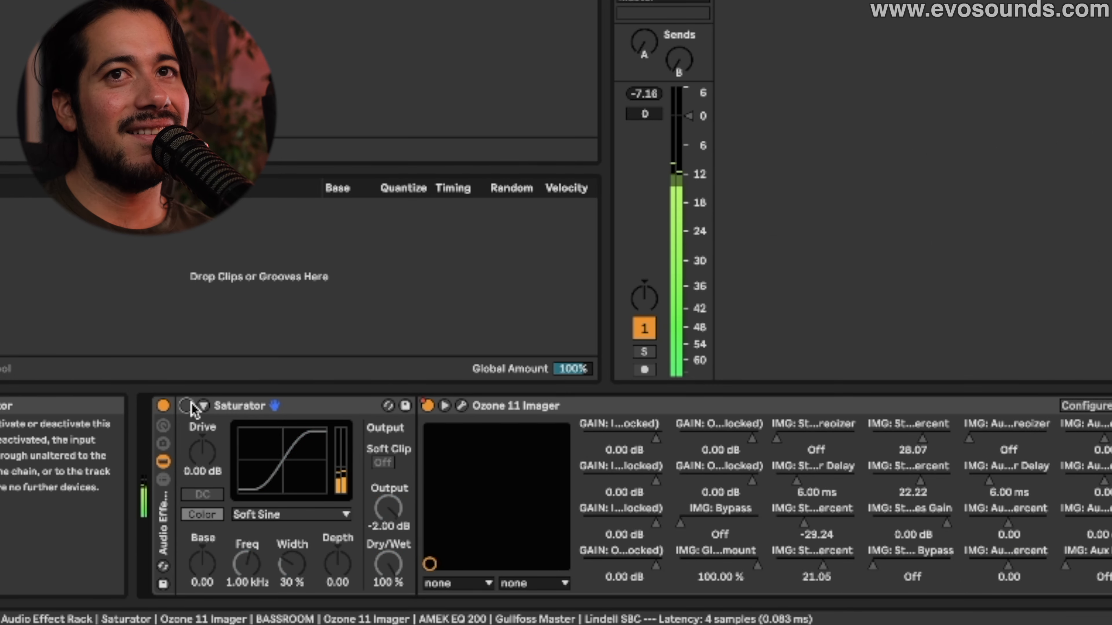
click(186, 405)
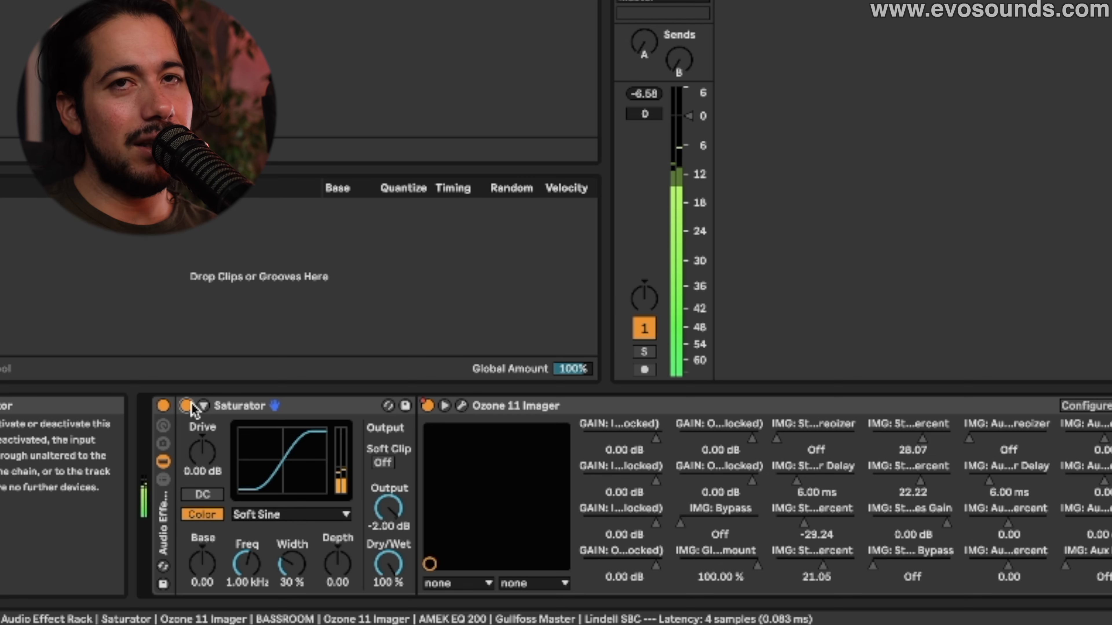
click(187, 406)
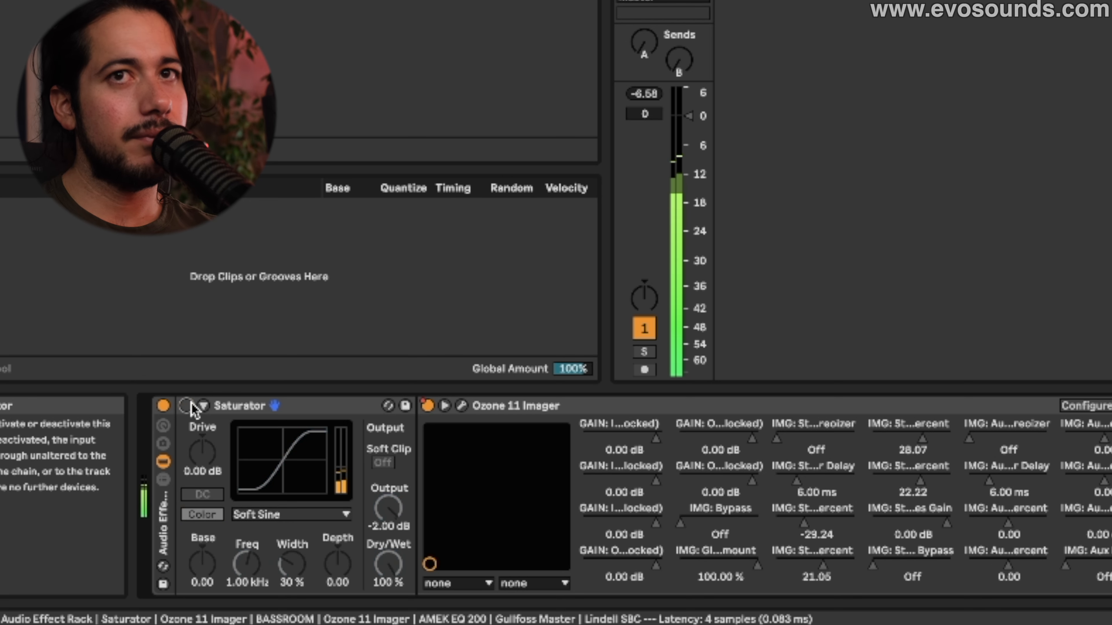
click(187, 406)
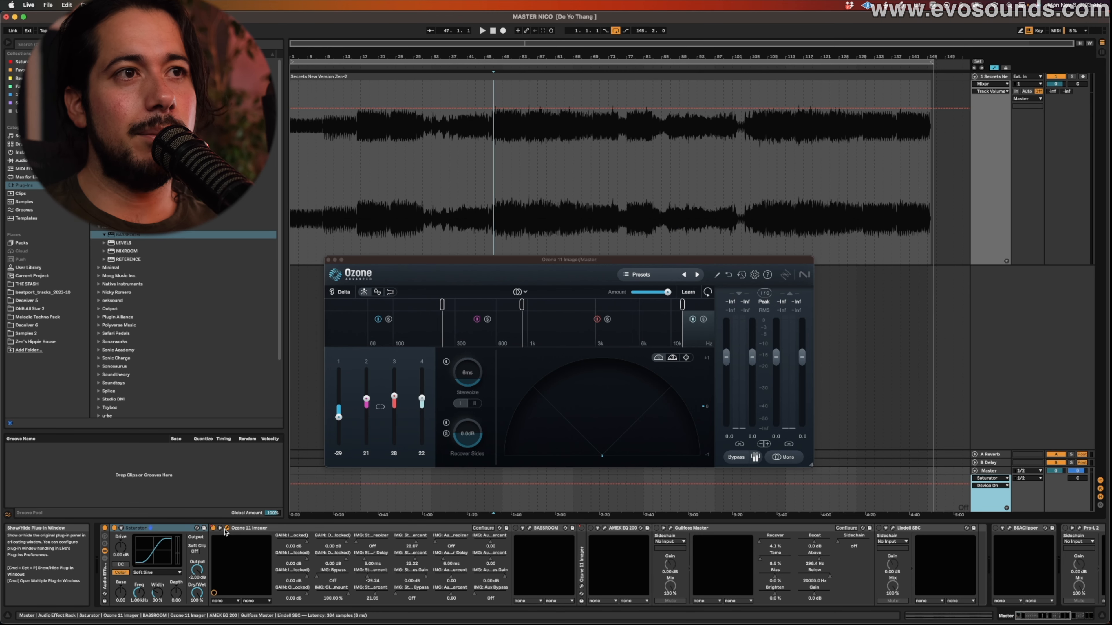
Step: Move Ozone 11 Imager ahead of Saturator and set its stereo widths to 22, 33 and 18 for bands 2, 3 and 4
drag(247, 531, 56, 543)
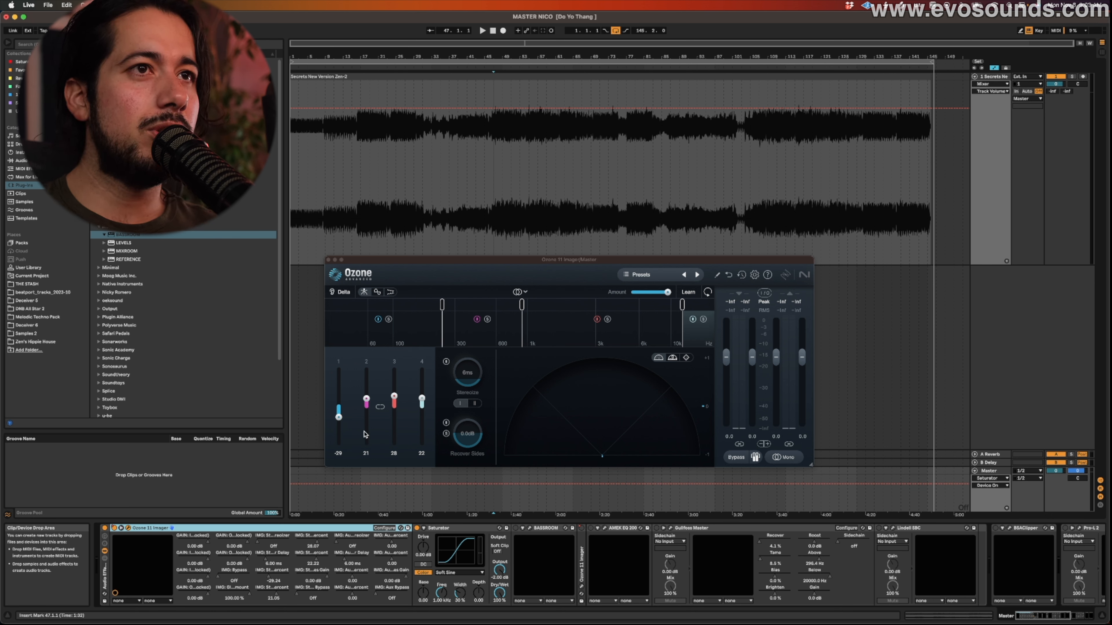
drag(394, 397, 394, 394)
click(367, 399)
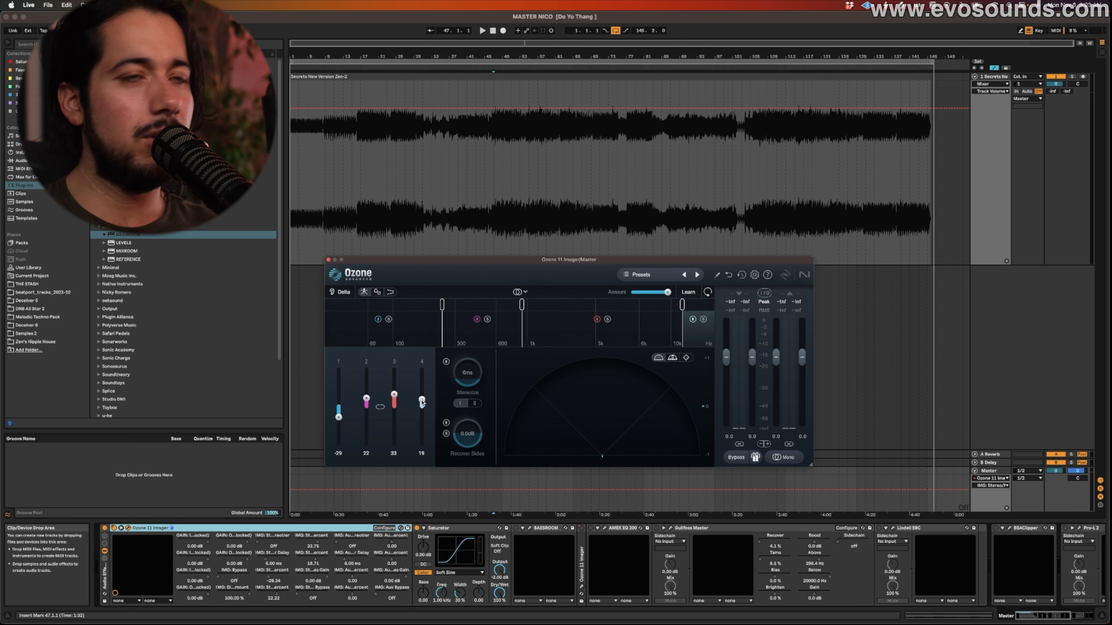
drag(422, 403, 404, 487)
drag(422, 444, 435, 409)
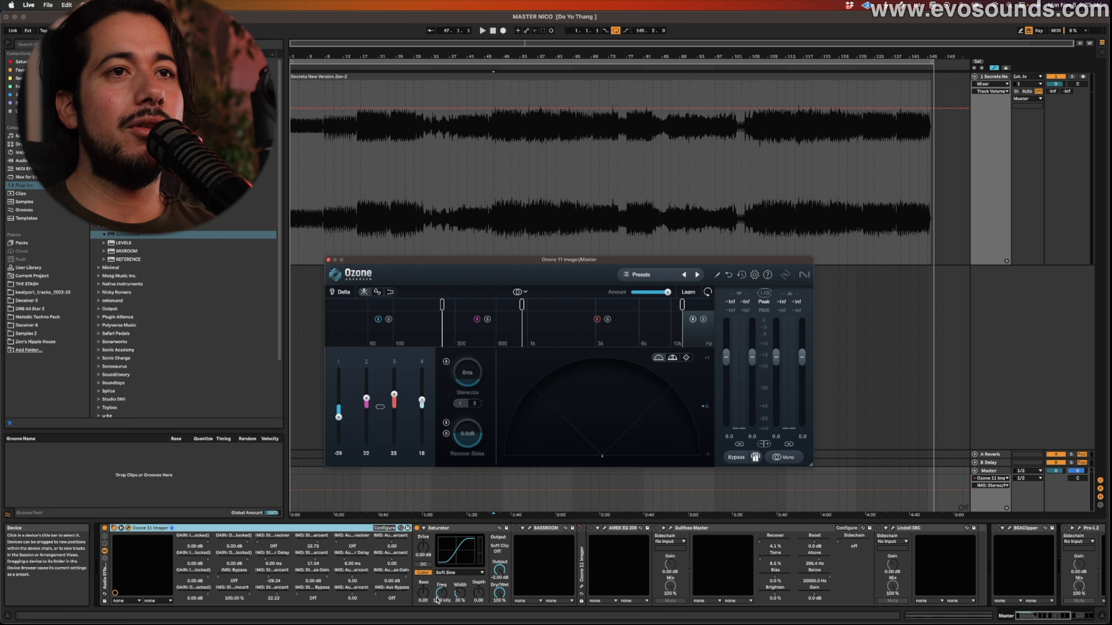
Step: Move the folded second Ozone 11 Imager directly in front of Saturator and reposition the open imager window
drag(581, 559, 417, 555)
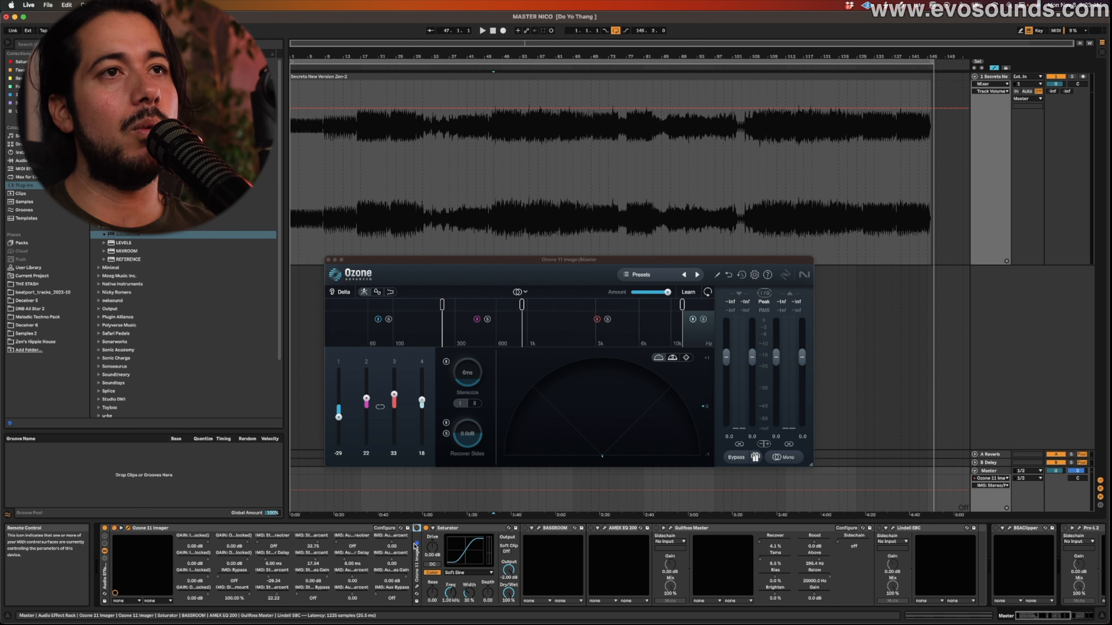
drag(398, 266, 374, 261)
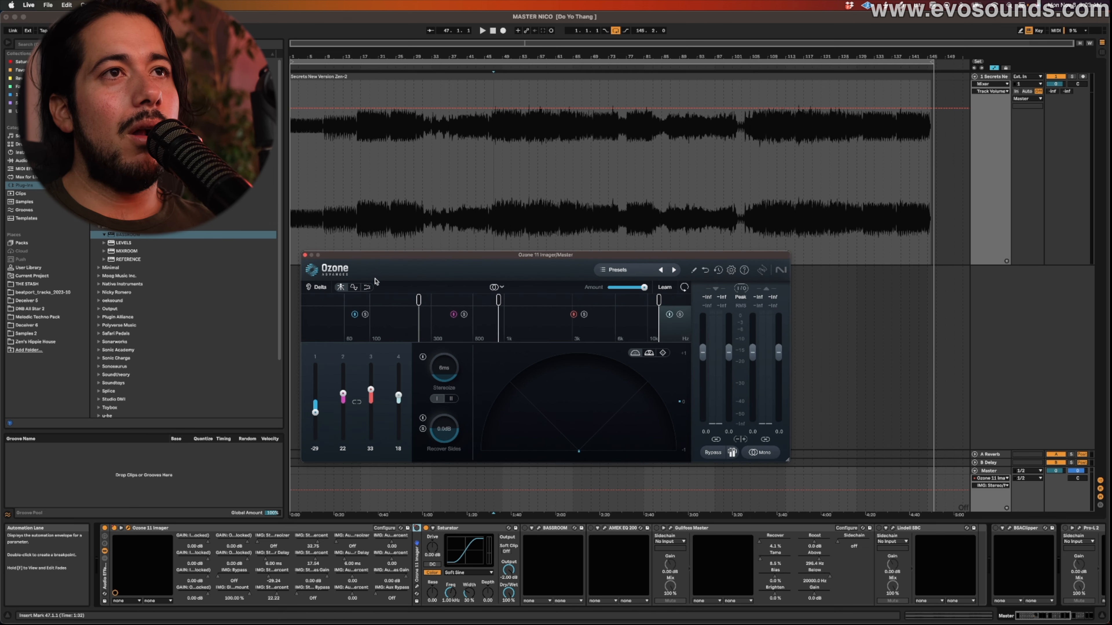
Step: Listen to the imager's band 2 in solo, and compare the full track with the first Ozone 11 Imager bypassed and active
key(space)
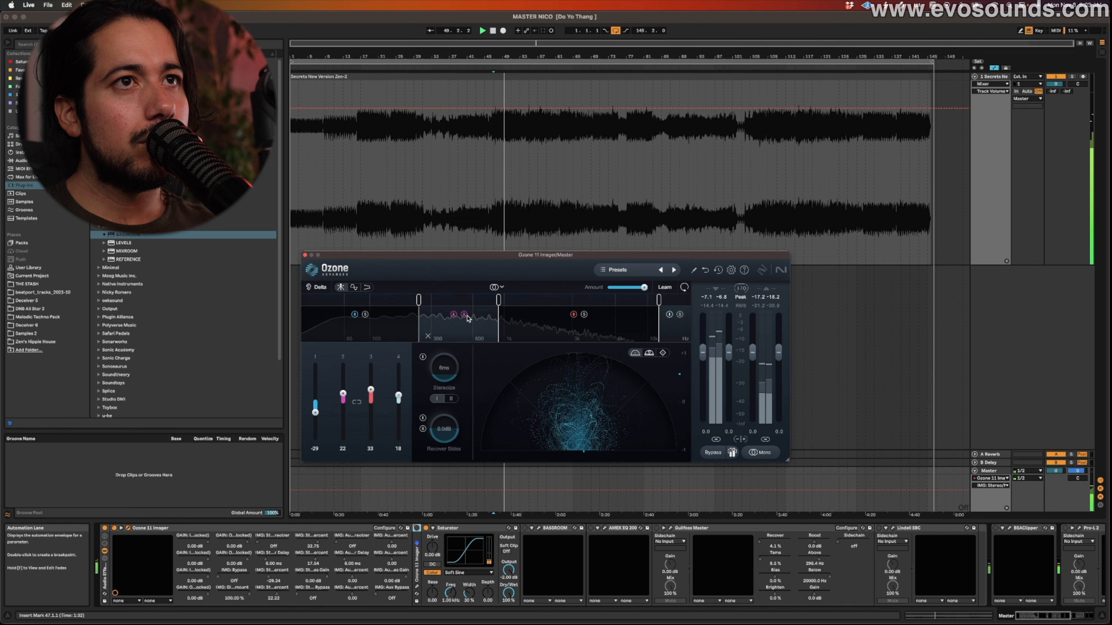
key(space)
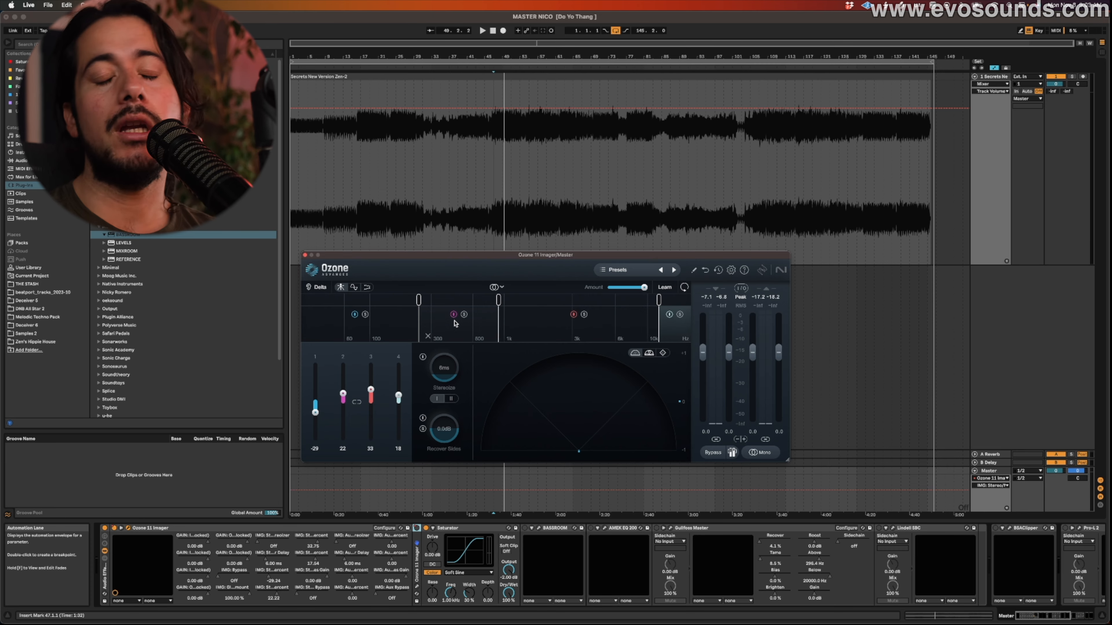
key(space)
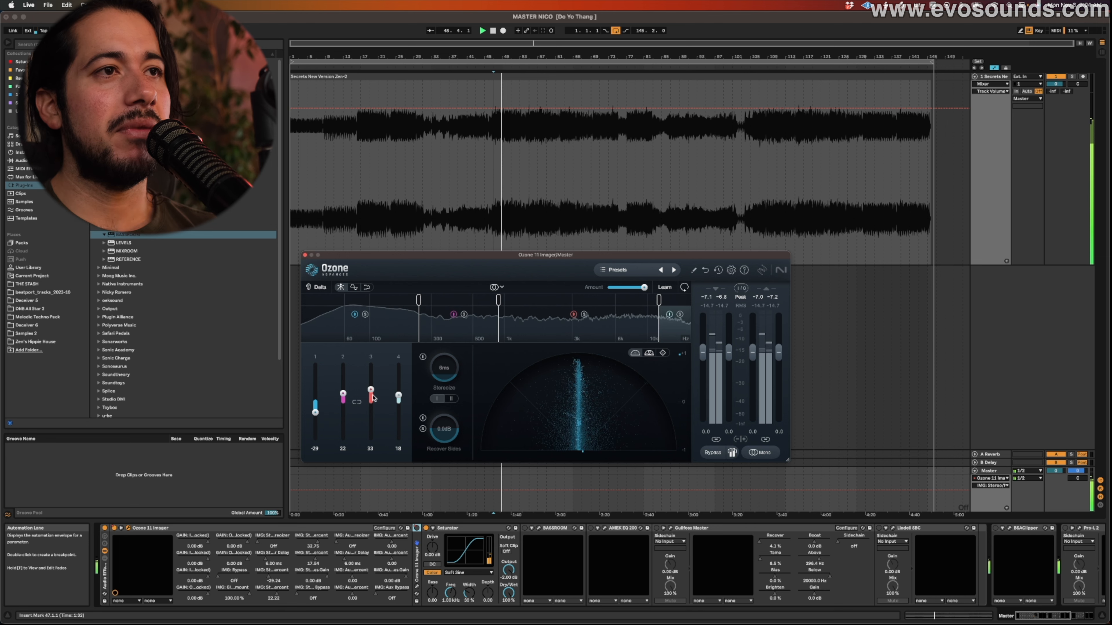
click(115, 529)
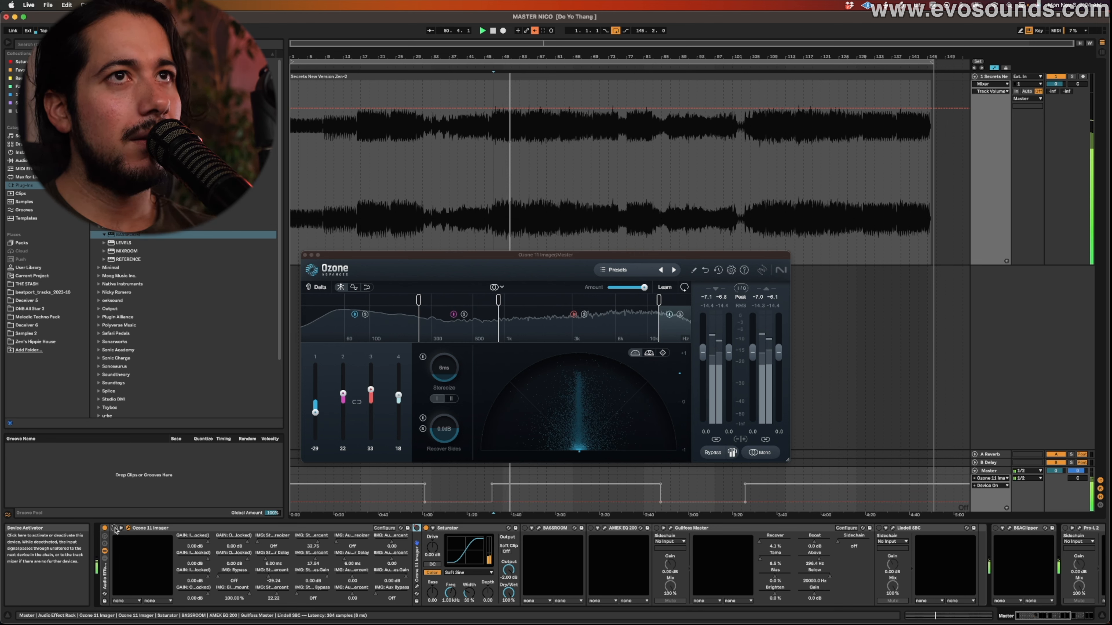
click(116, 530)
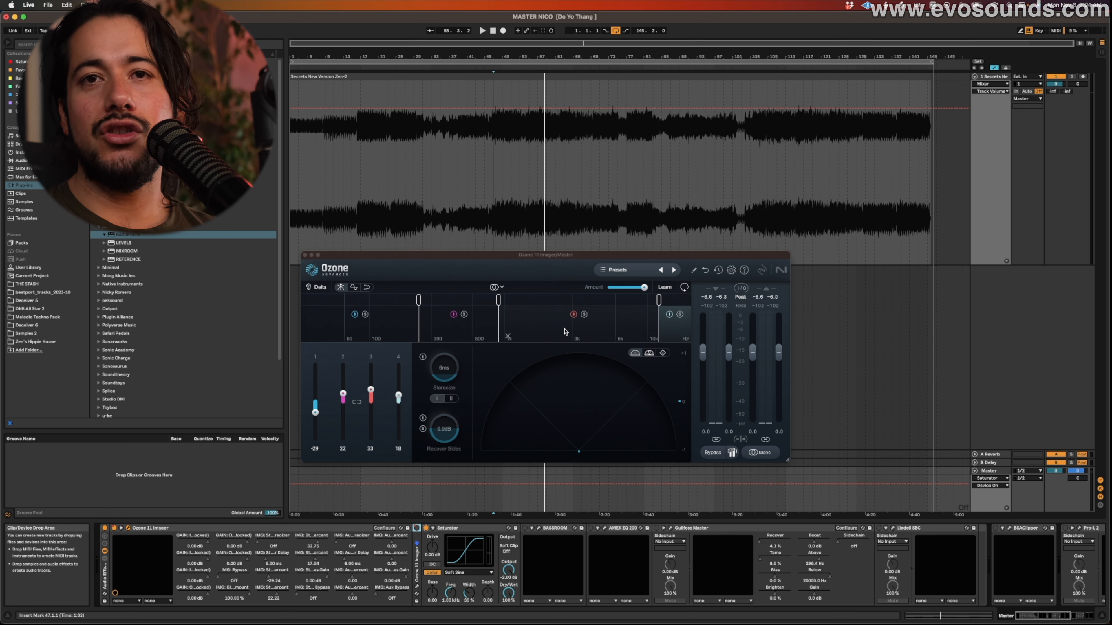
Step: Audition band 4's stereo width in Ozone Imager between -100 and 82 during playback, and settle on 40
drag(399, 396, 393, 454)
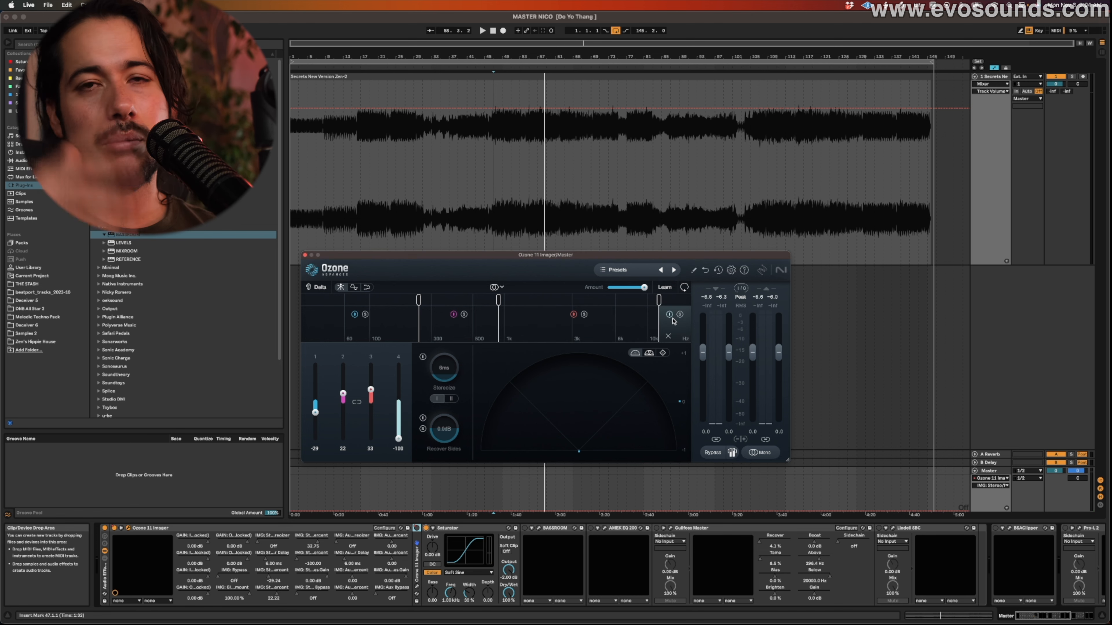
key(space)
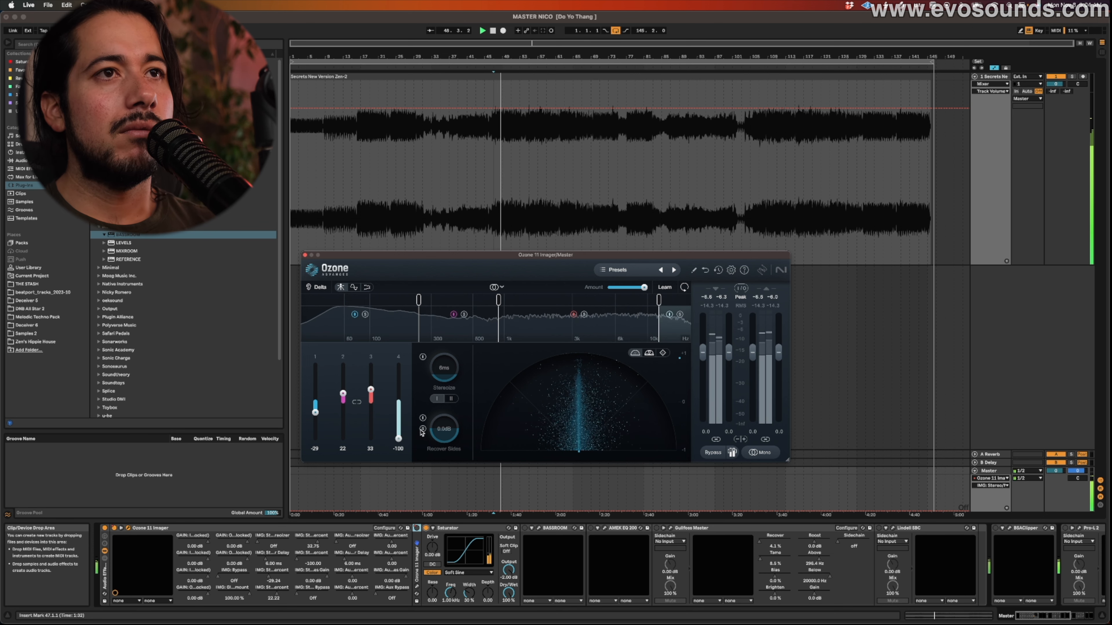
drag(399, 441, 411, 400)
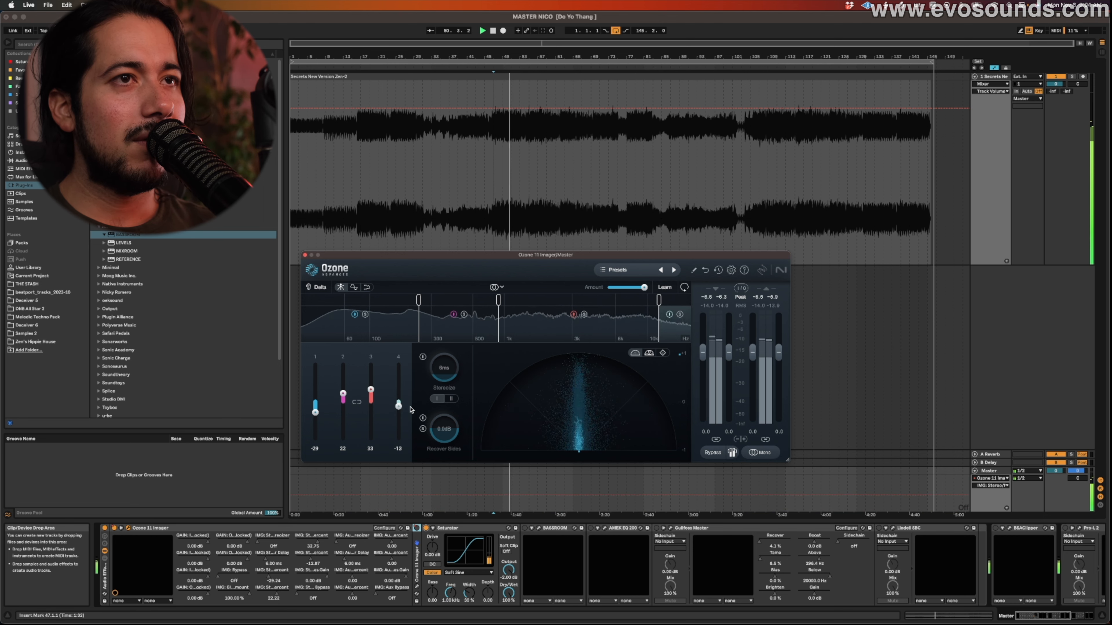
drag(412, 377, 414, 374)
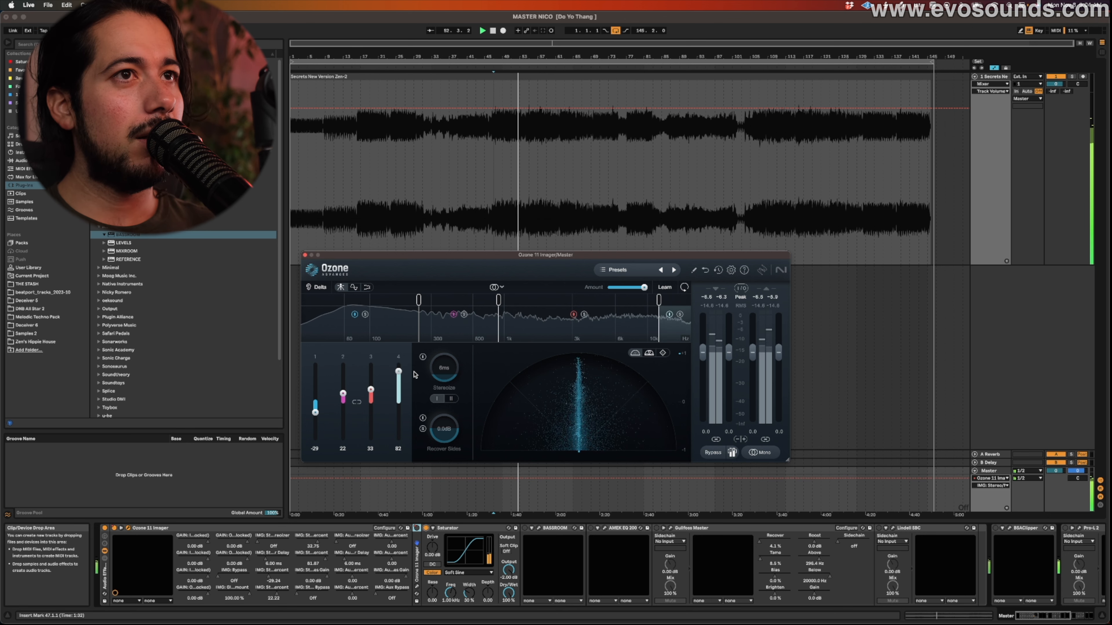
drag(413, 391, 414, 390)
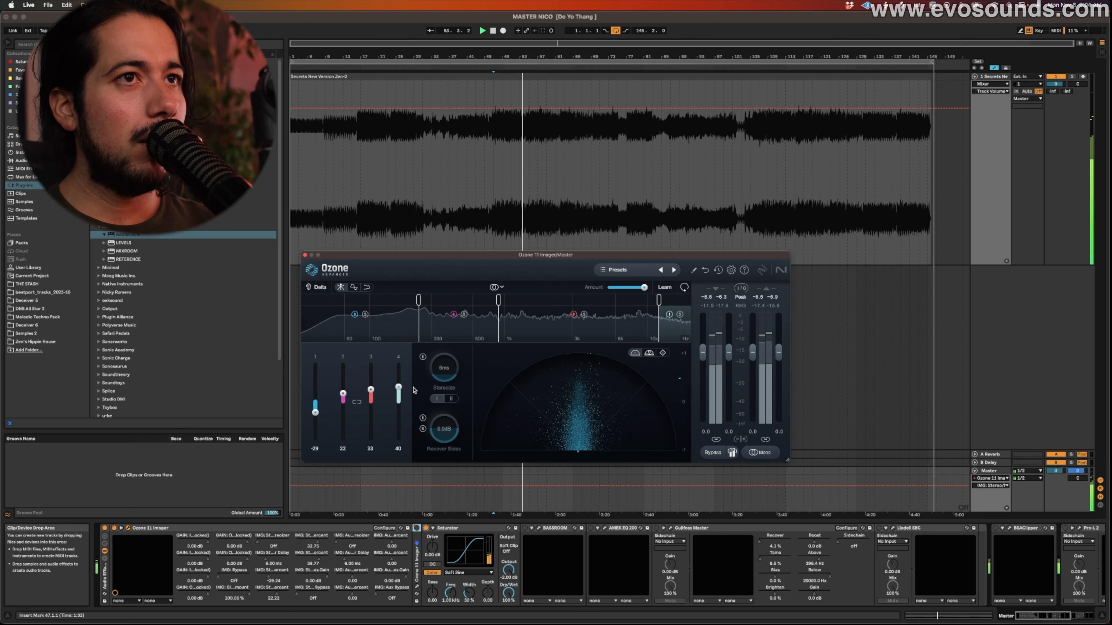
key(space)
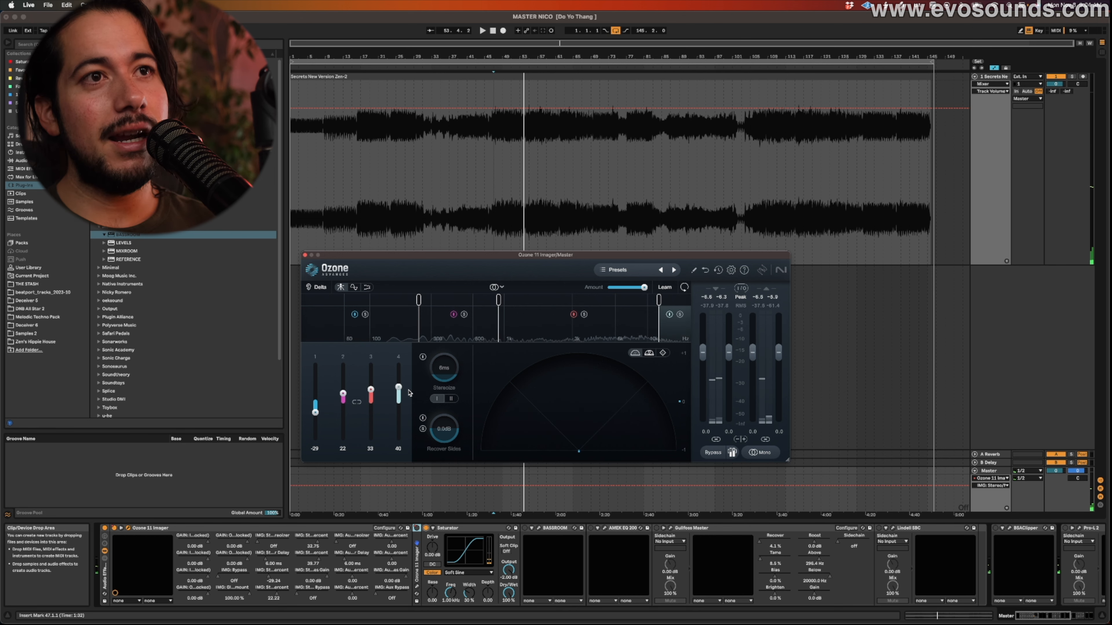
Step: Replay the section and switch the first Ozone 11 Imager off and on to judge the adjusted width
key(space)
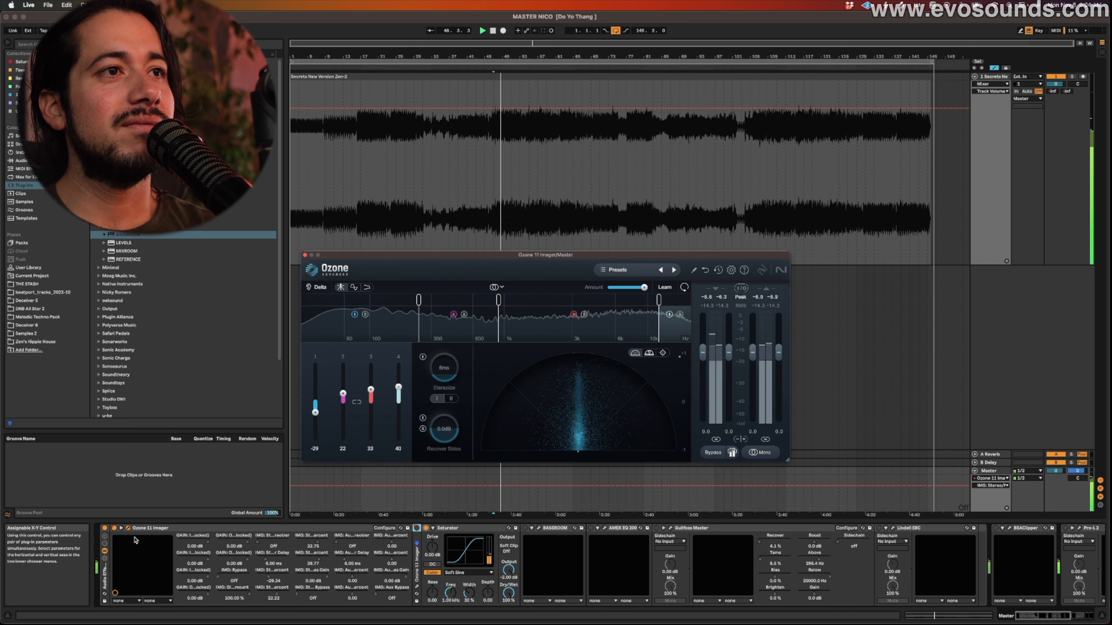
click(115, 528)
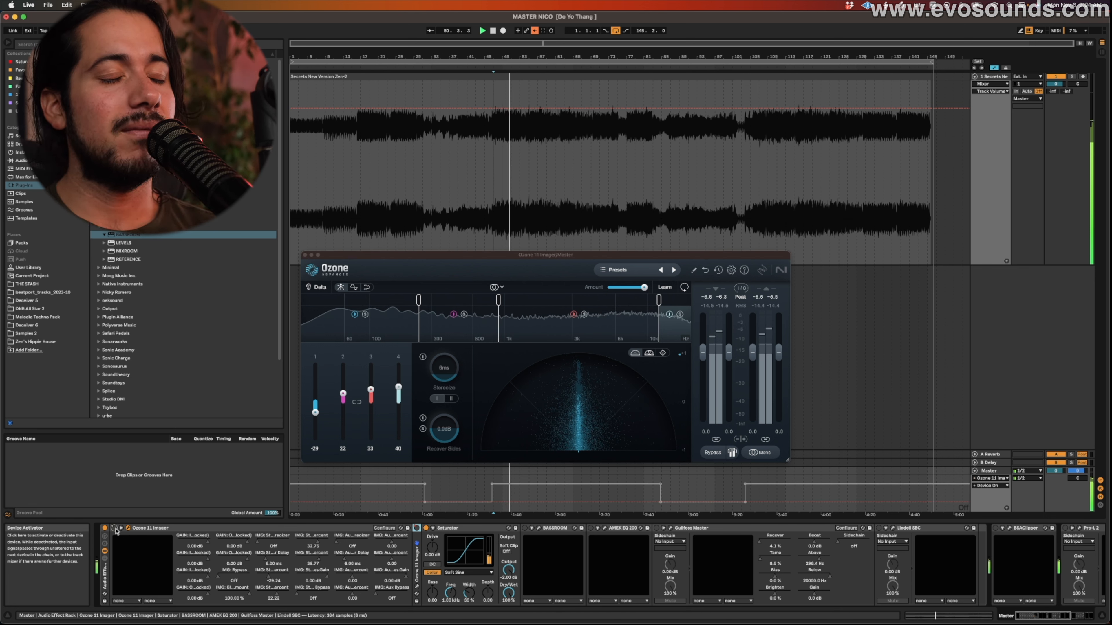
click(115, 529)
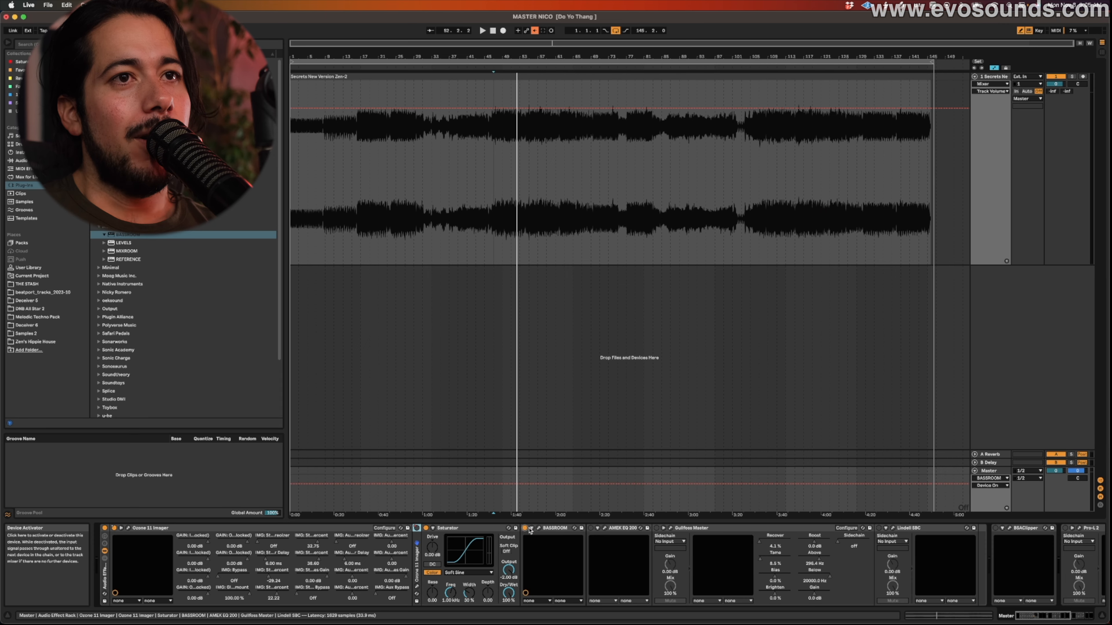
Step: Open the BASSROOM plug-in, load its House Commercial preset and play the track through it
click(540, 528)
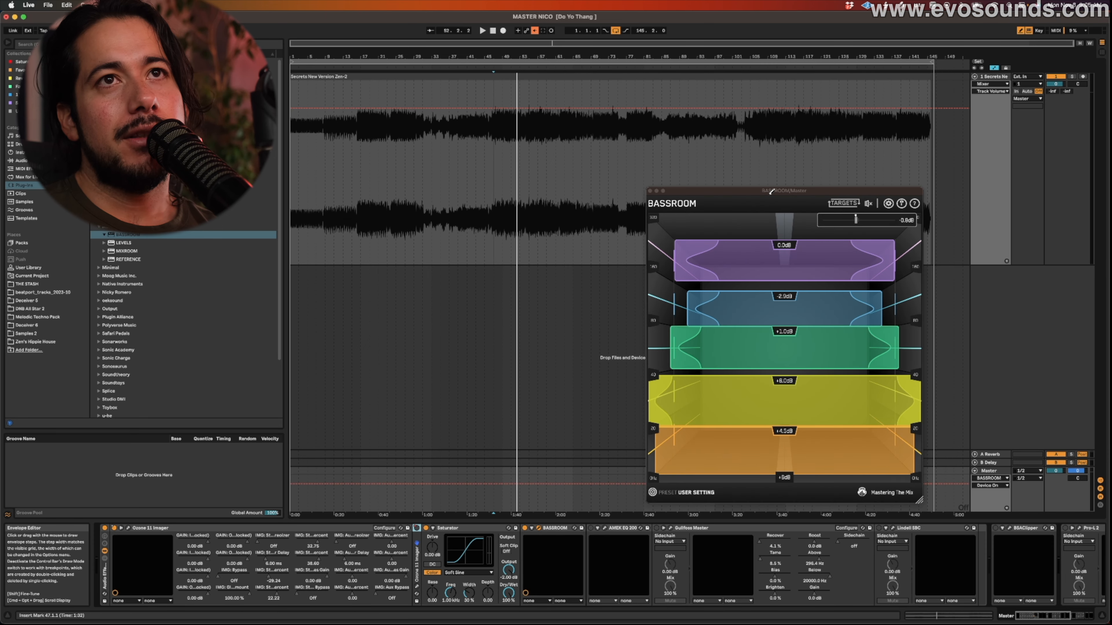
drag(771, 197, 500, 170)
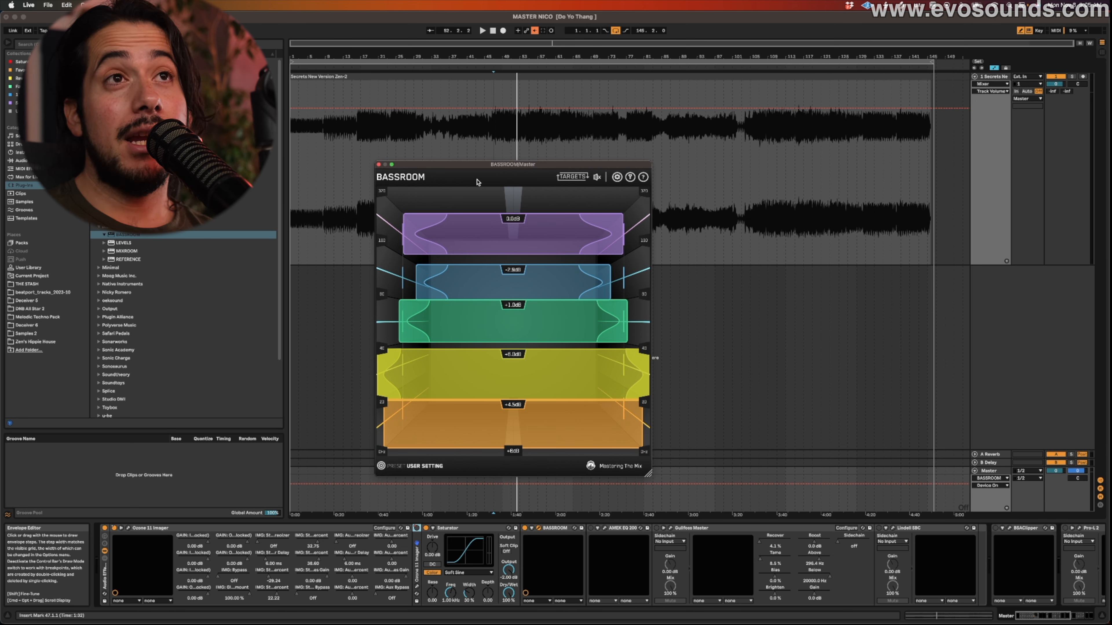
drag(483, 170, 448, 179)
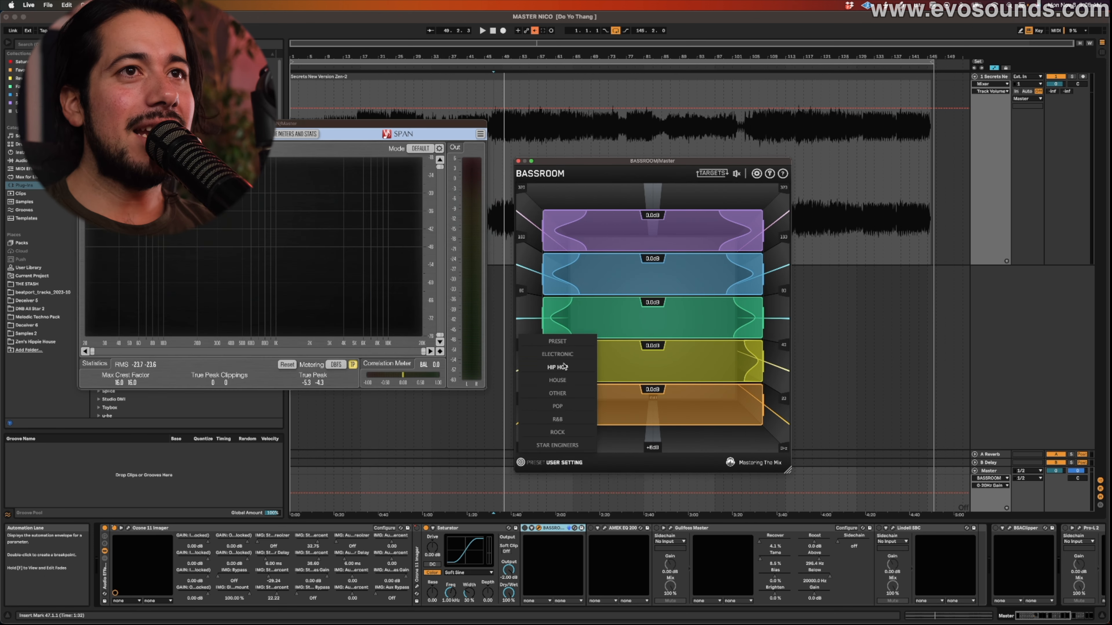
click(631, 303)
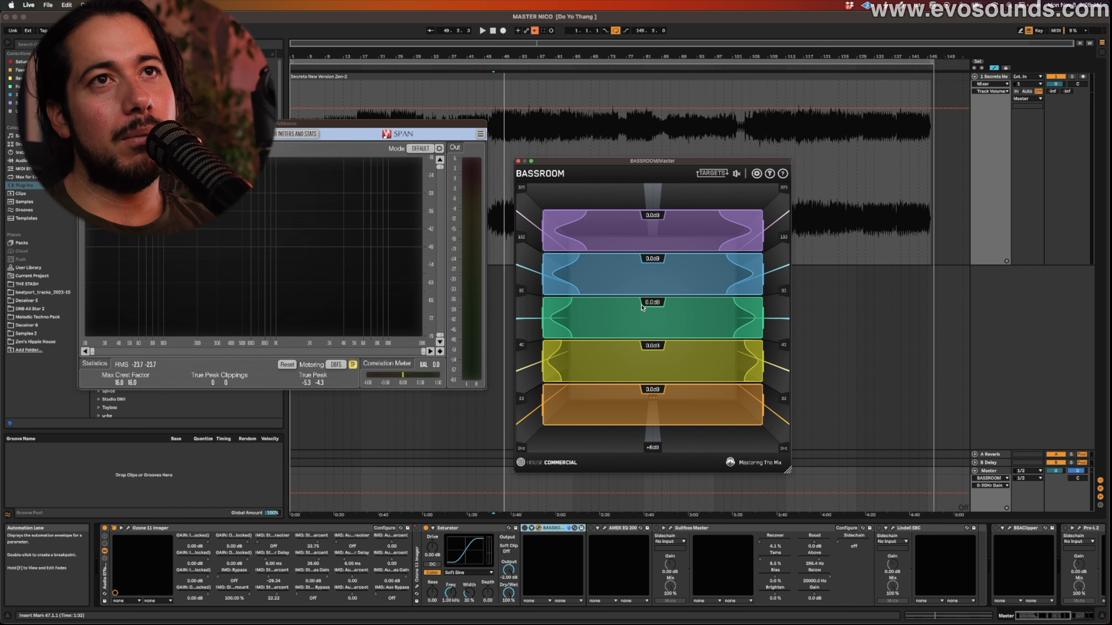
key(space)
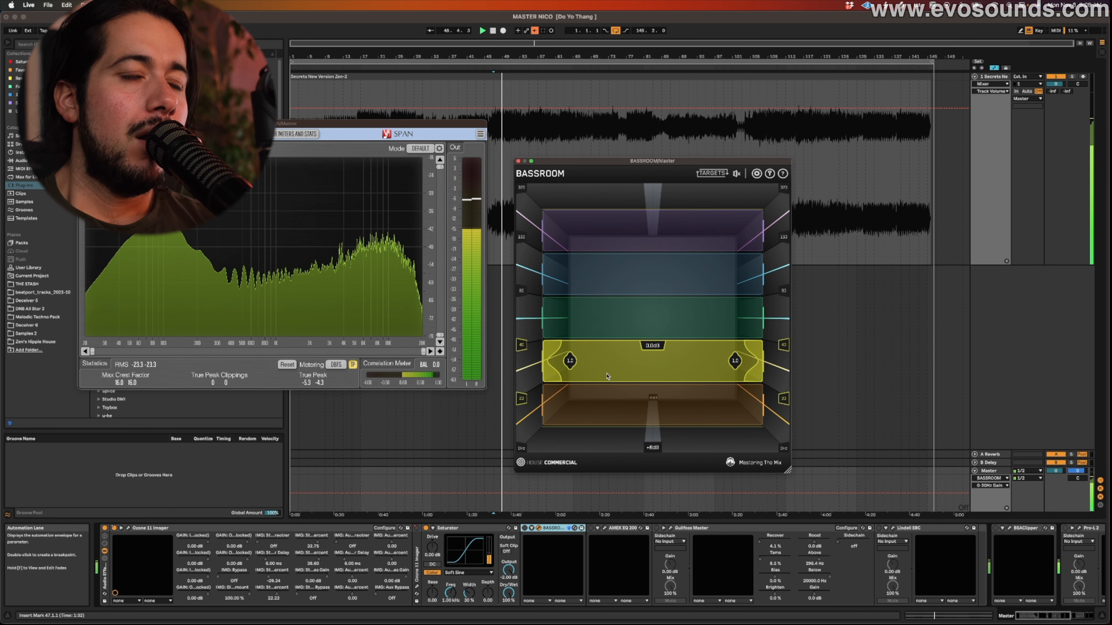
Step: Compare the track with BASSROOM bypassed and active, and load its House Progressive preset for playback
click(550, 531)
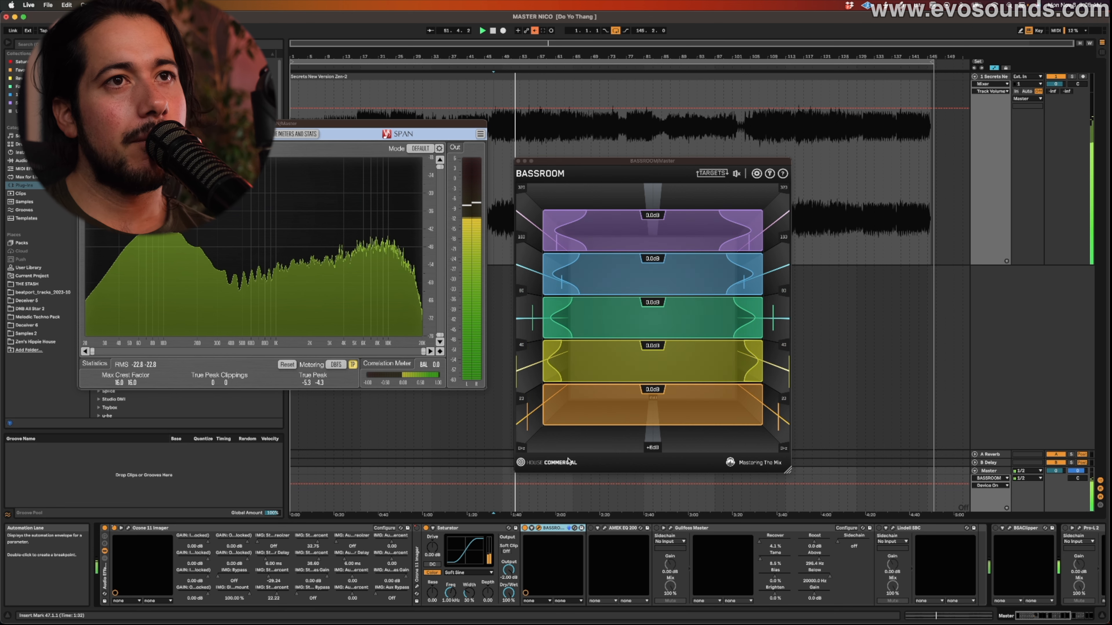
click(549, 462)
mouse_move(560, 384)
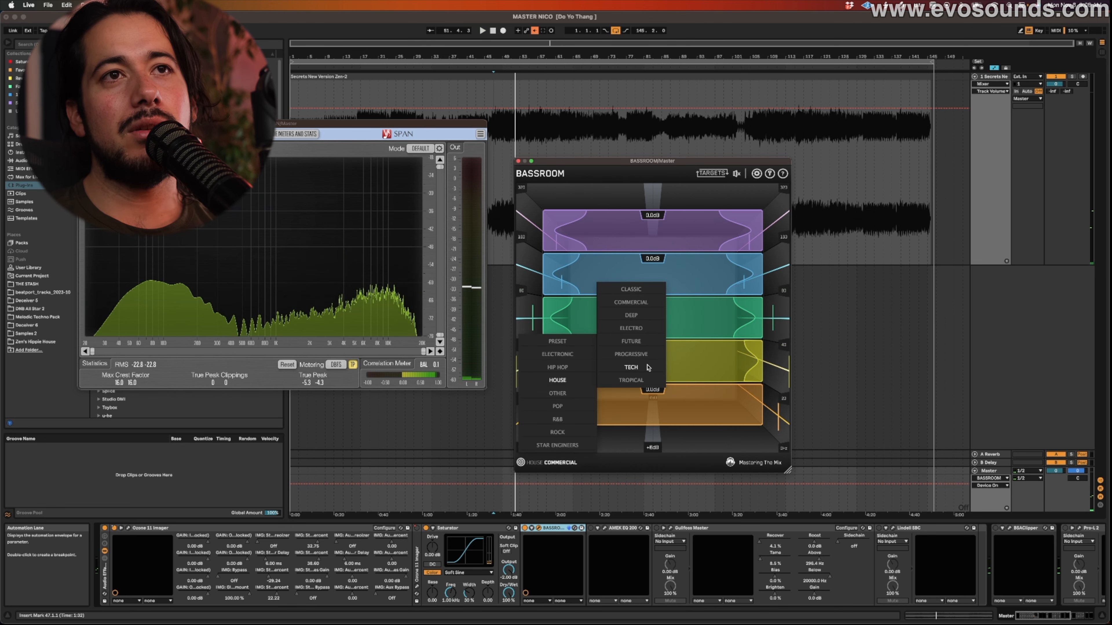
click(630, 354)
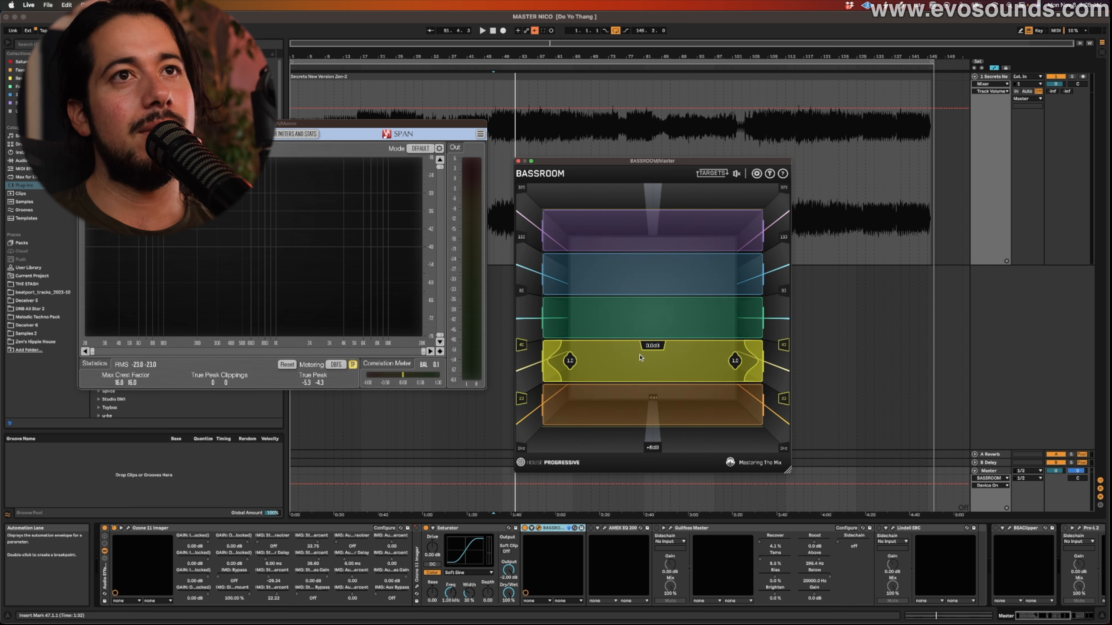
key(space)
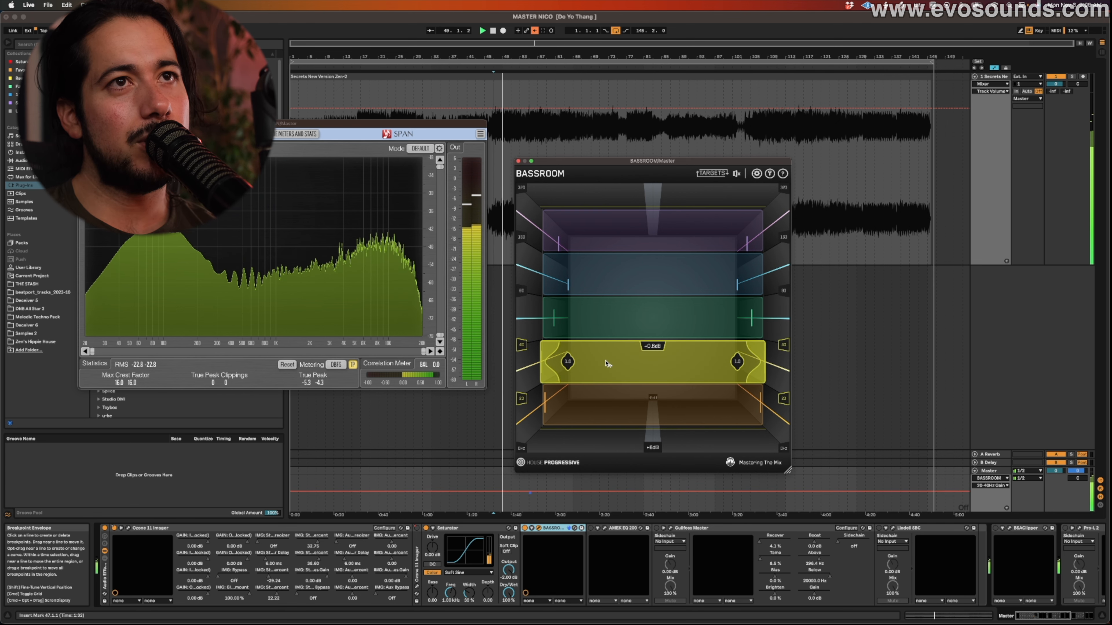
Step: Set BASSROOM's green band to -2.3 dB, blue to -5.0 dB and purple to -3.8 dB, and raise the output gain to 3.0 dB
click(618, 321)
drag(628, 287, 627, 318)
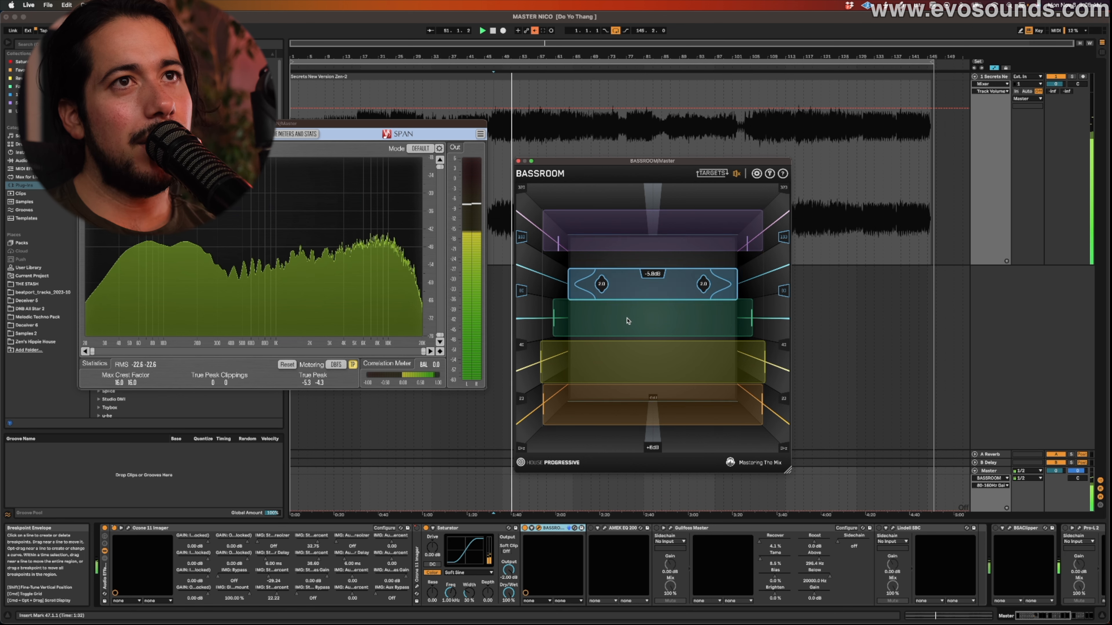
drag(629, 238, 628, 258)
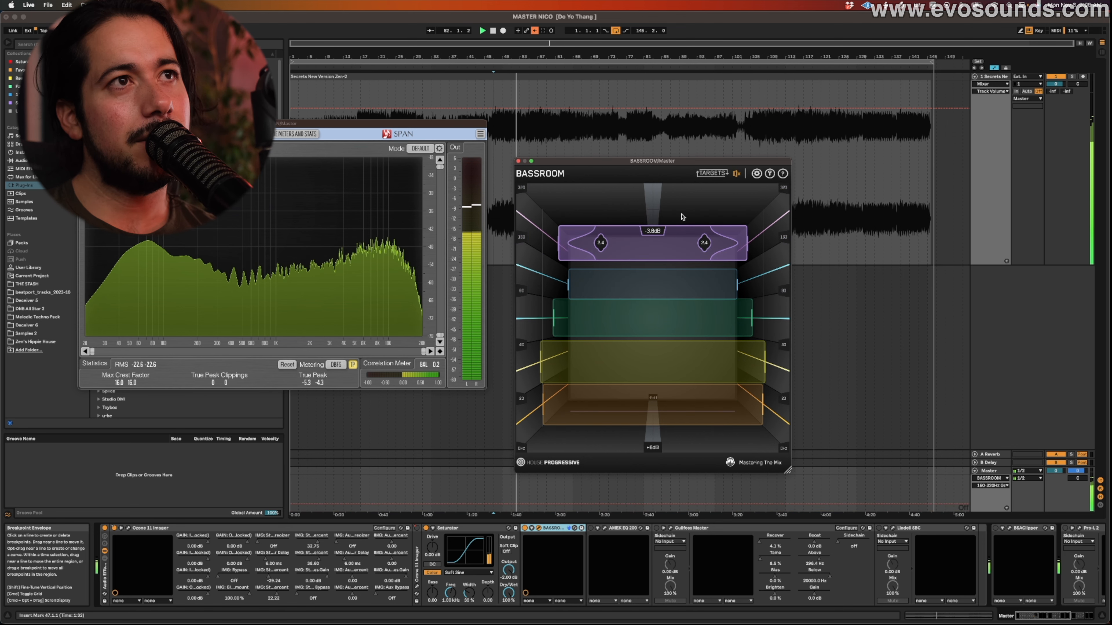
mouse_move(737, 181)
drag(727, 191, 731, 191)
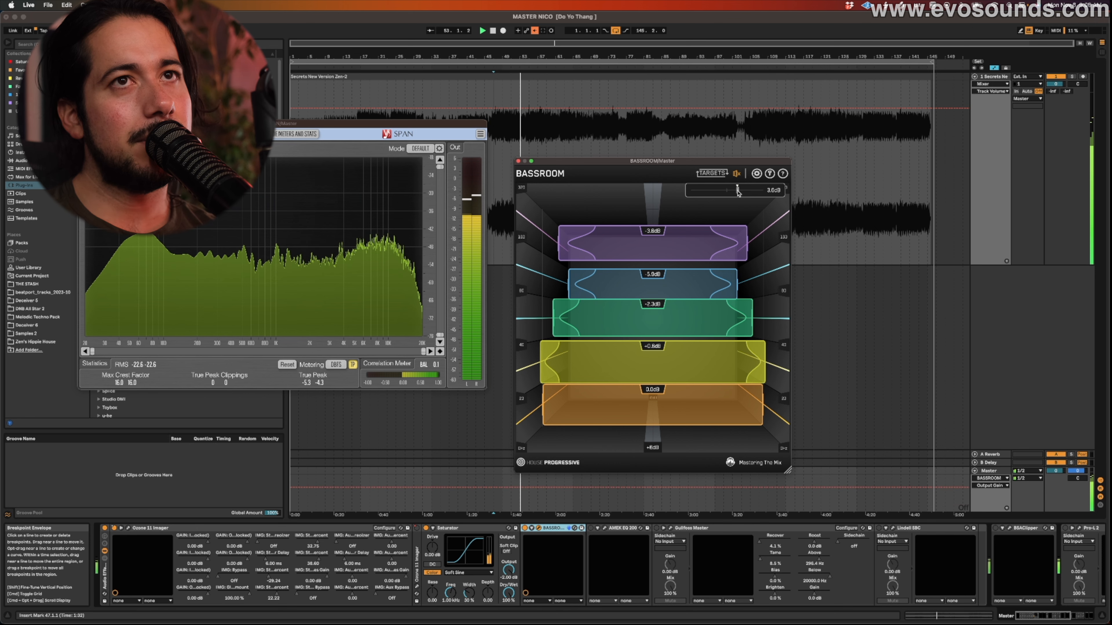
Step: Recheck the yellow, blue and purple bands during playback, and set the purple band to -4.0 dB
click(616, 357)
click(627, 283)
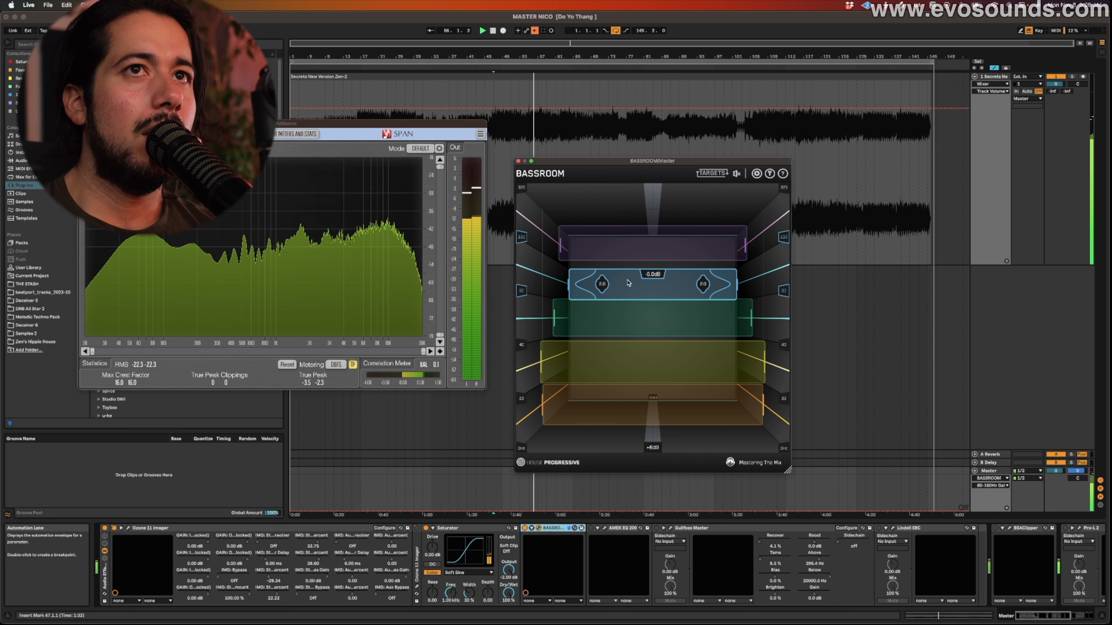
click(640, 239)
key(space)
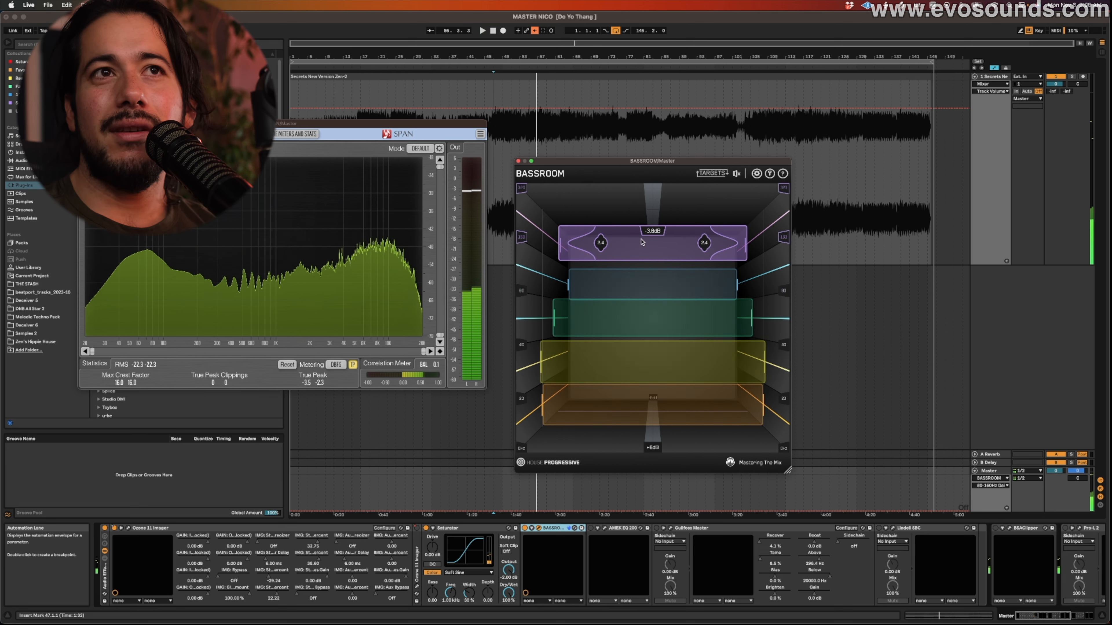
drag(644, 239, 639, 244)
Step: Load BASSROOM's House Deep preset and look through the other genre presets
click(552, 463)
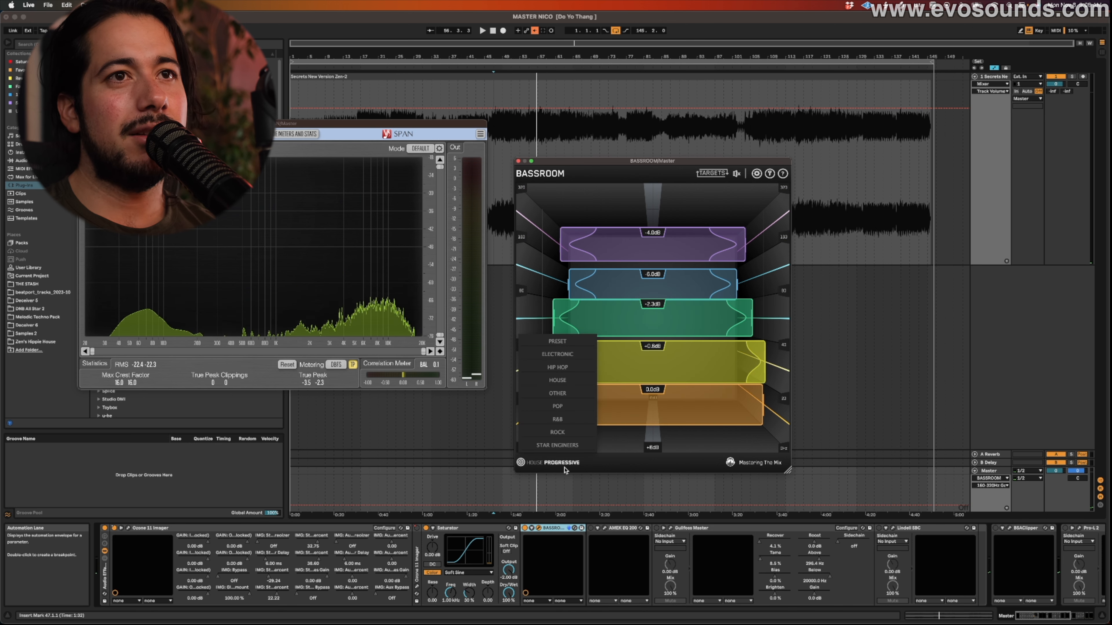
mouse_move(557, 380)
click(631, 315)
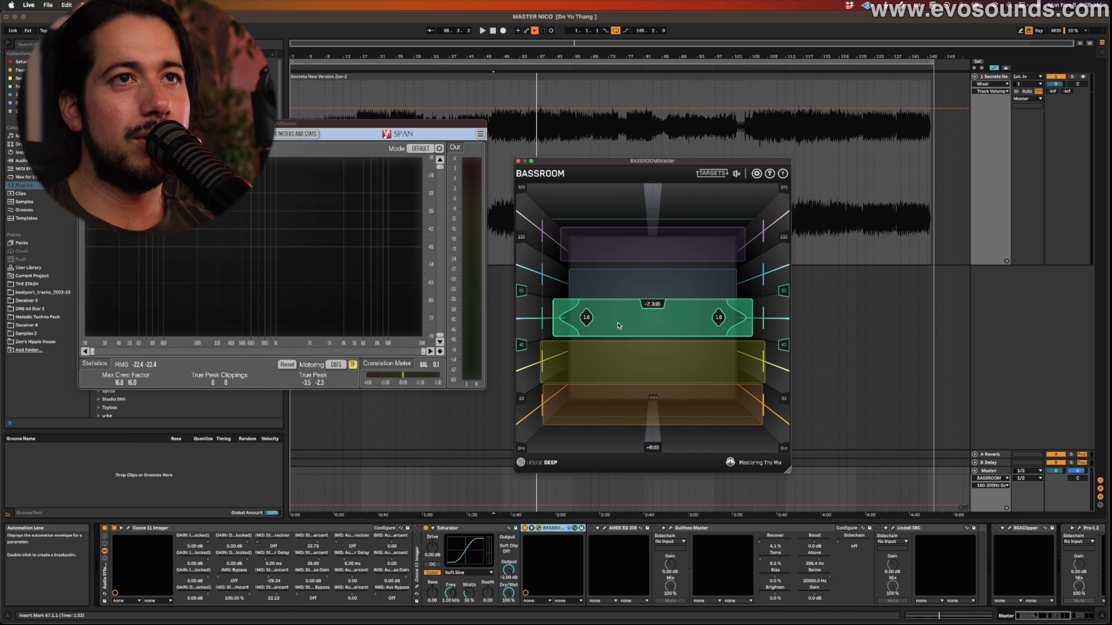
click(549, 462)
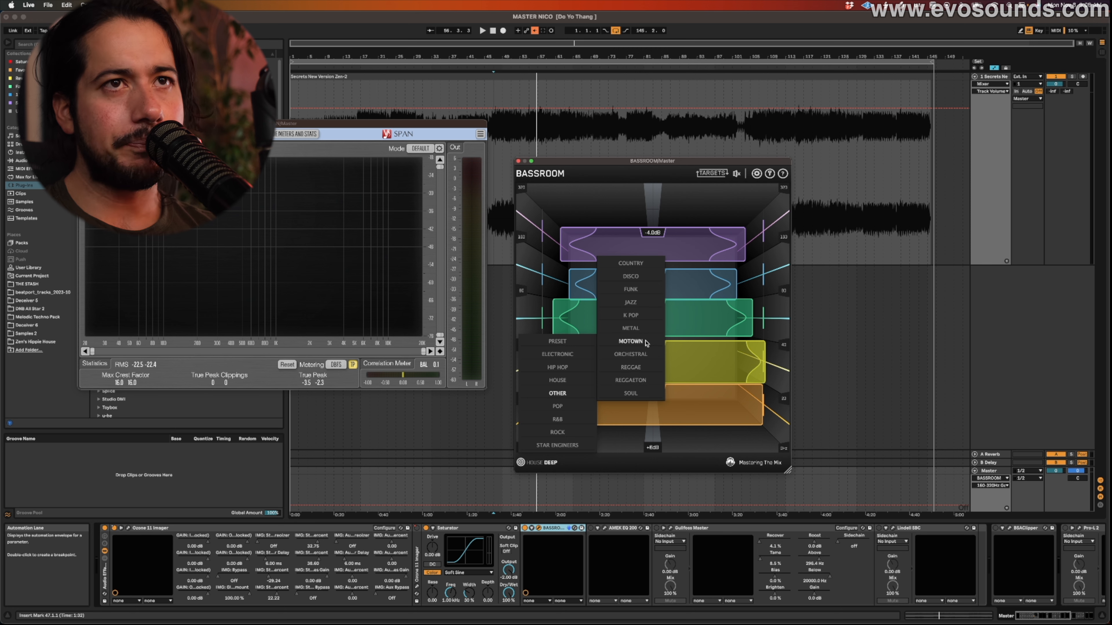
Step: Switch BASSROOM to its user reference targets and view the Chris Lake & Aluna and KREAM - Sweat reference tracks
click(521, 462)
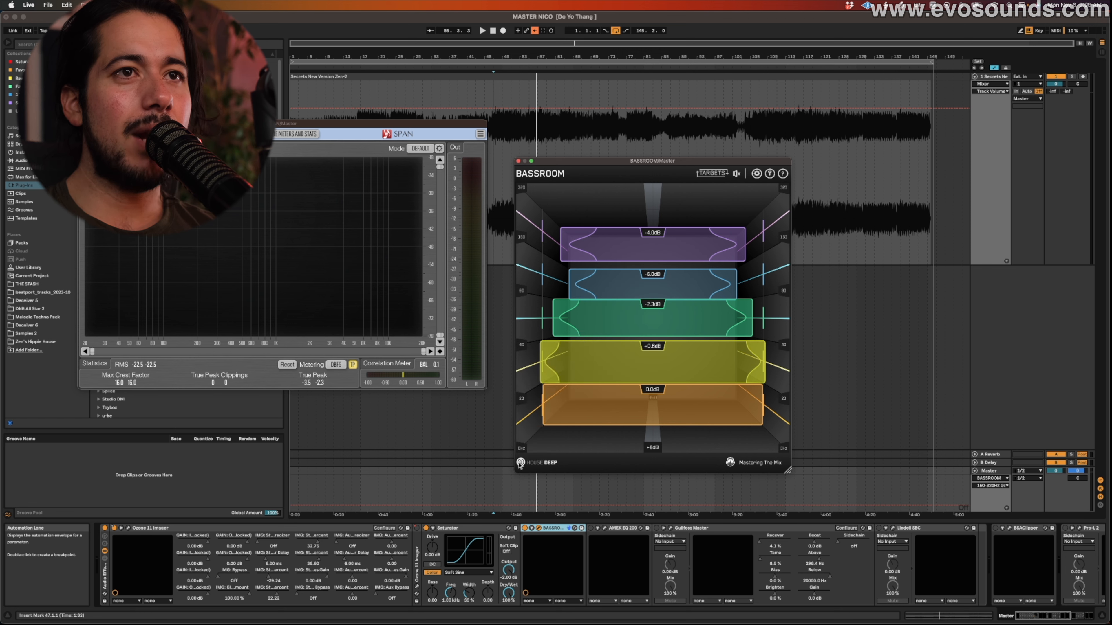
click(521, 463)
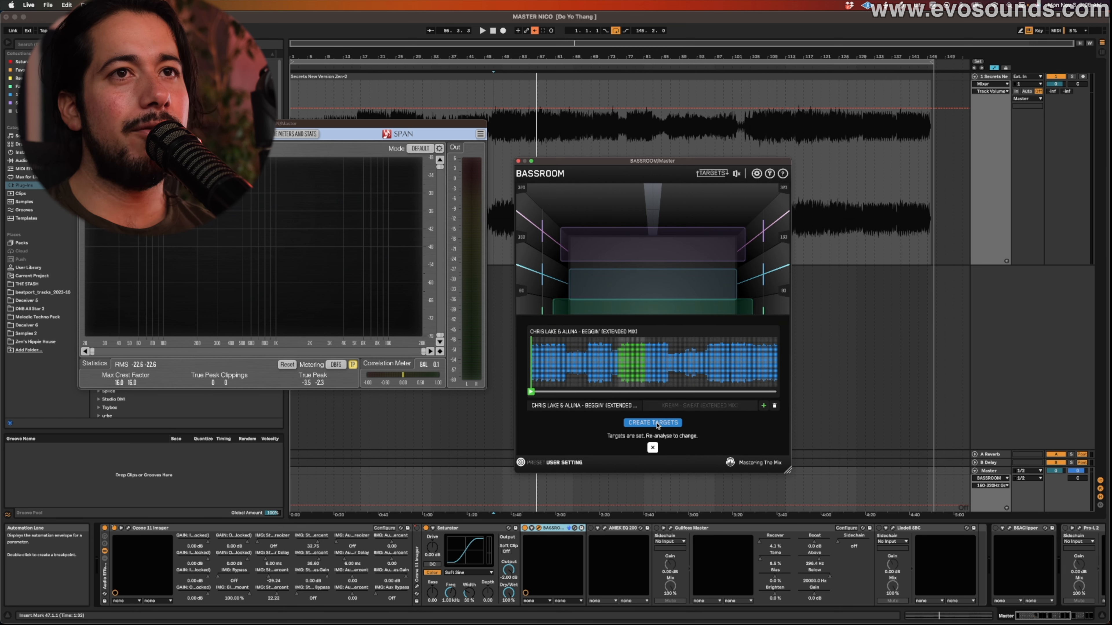
click(675, 408)
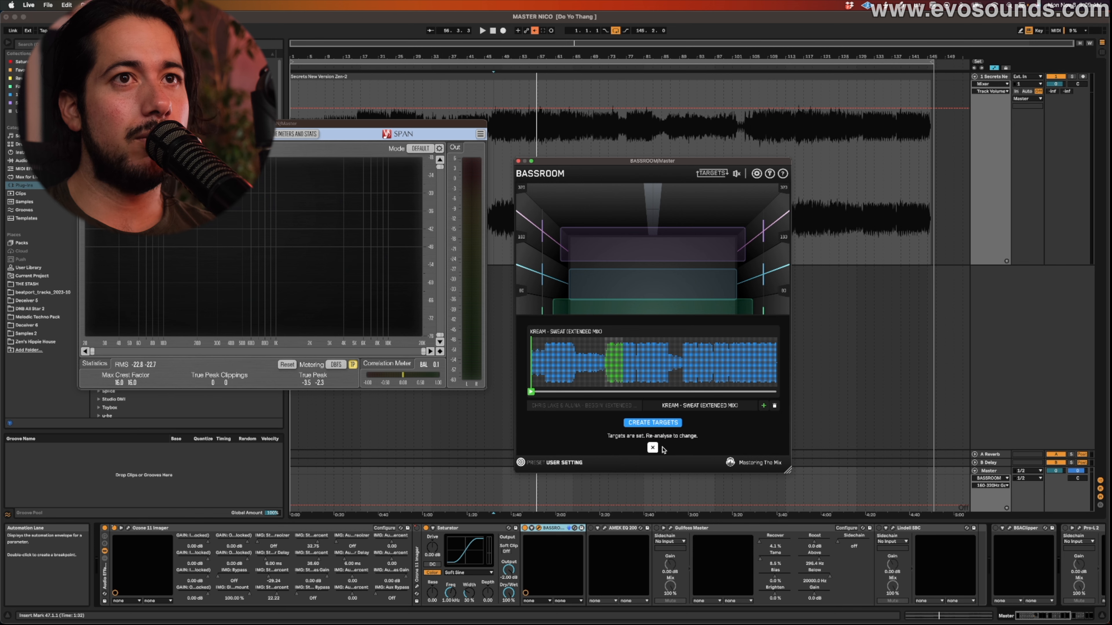
click(652, 448)
Step: Play the track against the reference targets and set BASSROOM's output gain to 0.4 dB
key(space)
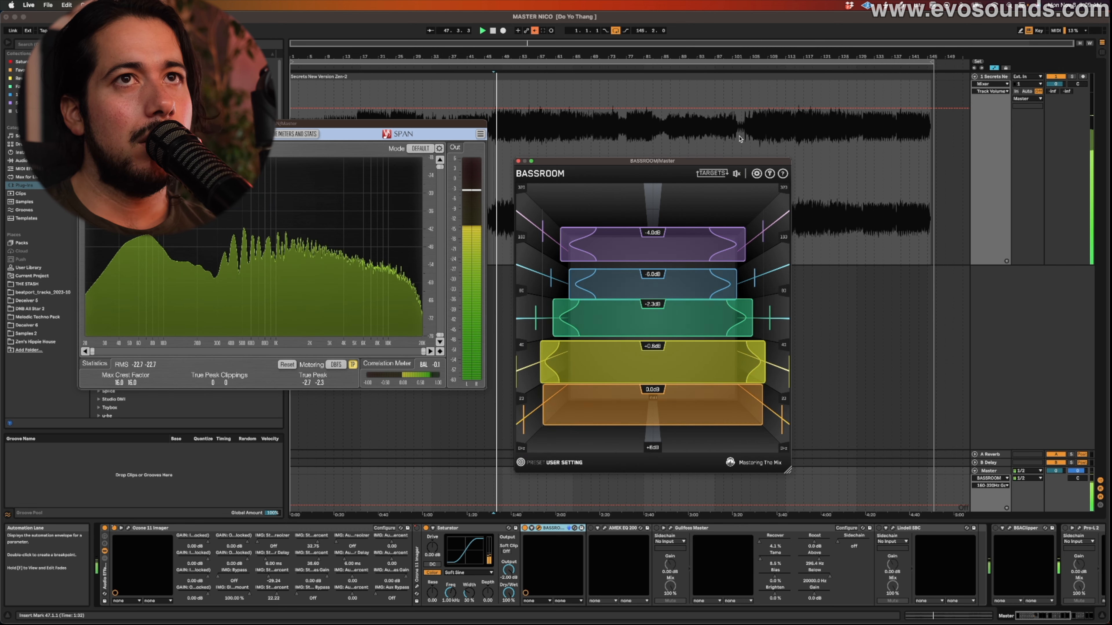
click(737, 174)
drag(727, 191, 728, 192)
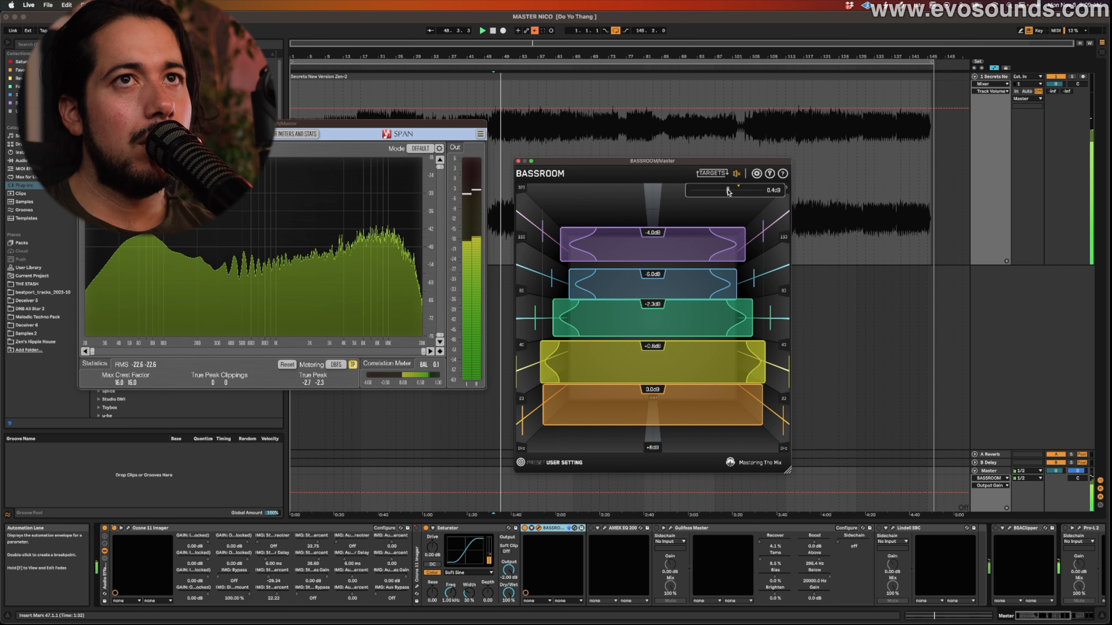
key(space)
Step: Raise BASSROOM's yellow band to +6.0 dB, orange to +4.9 dB and green to +1.8 dB, and resume playback
drag(604, 371, 605, 359)
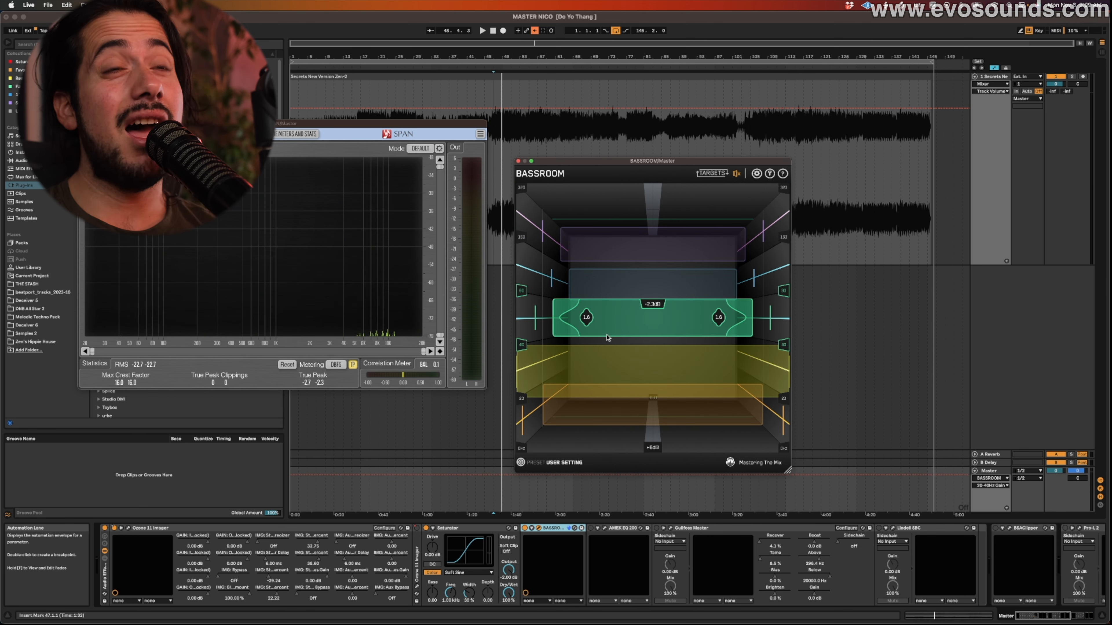
drag(596, 419, 593, 398)
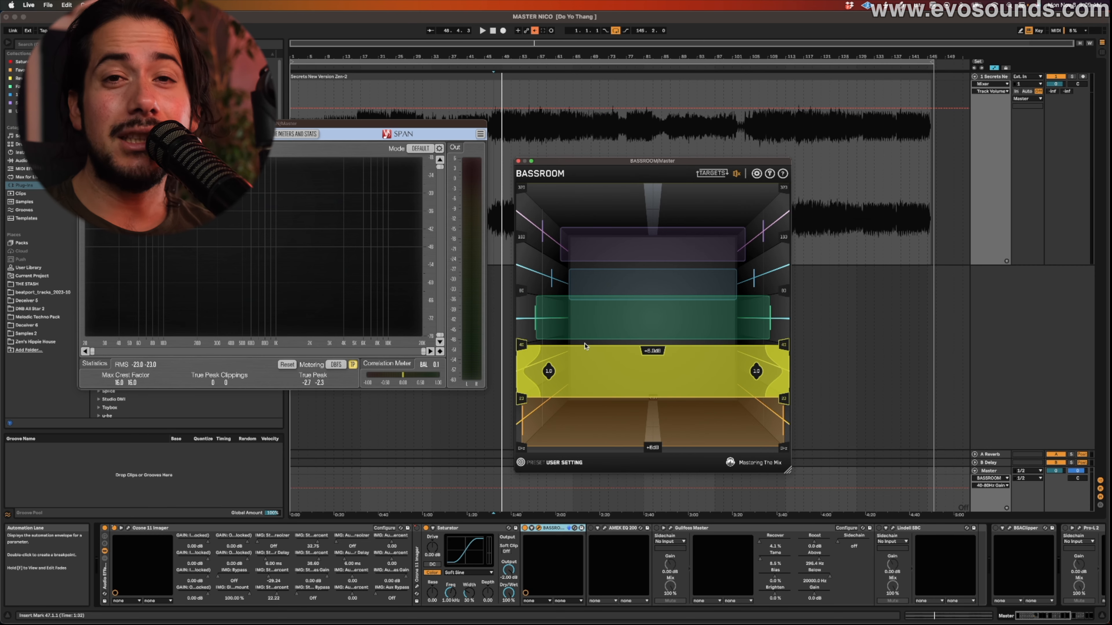
key(space)
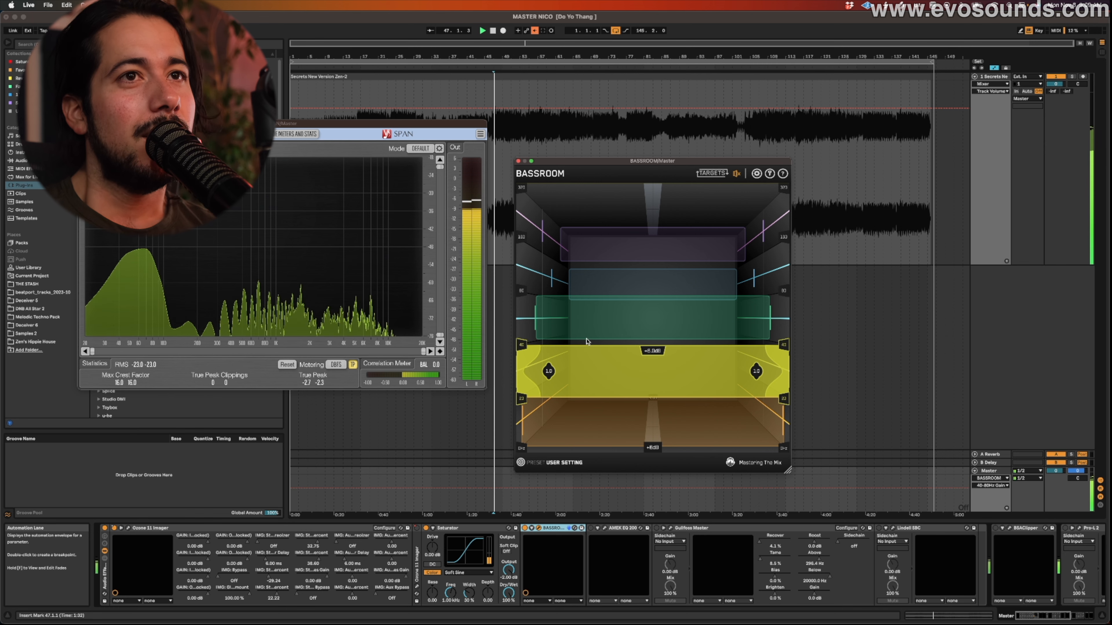
Step: Set BASSROOM's blue band to -2.2 dB and its purple band to +0.2 dB during playback
click(614, 291)
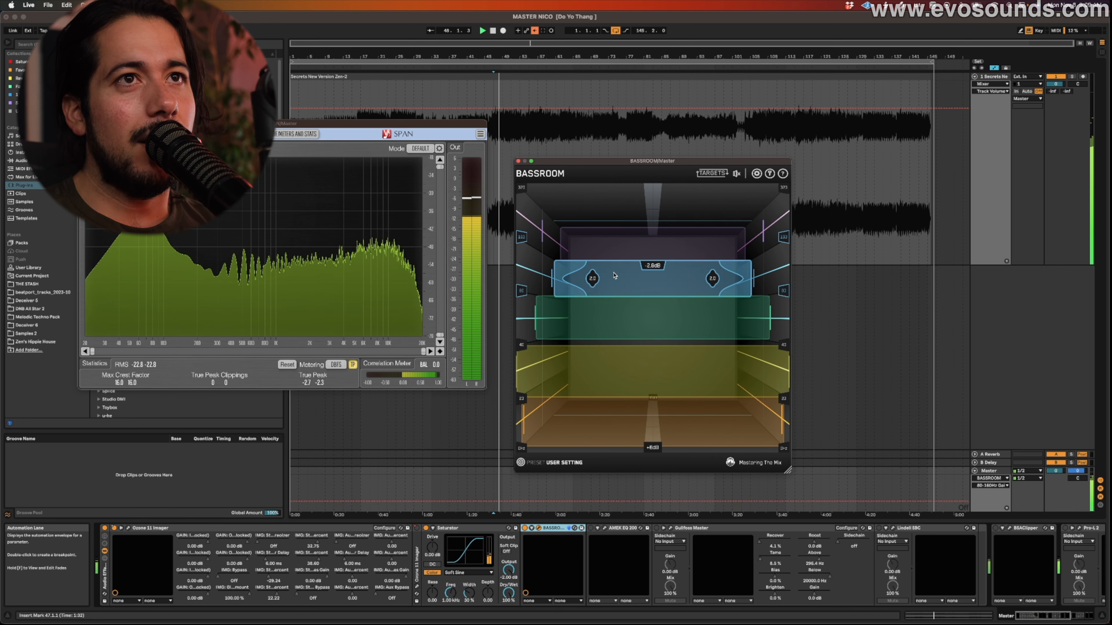
click(624, 249)
drag(625, 249, 629, 231)
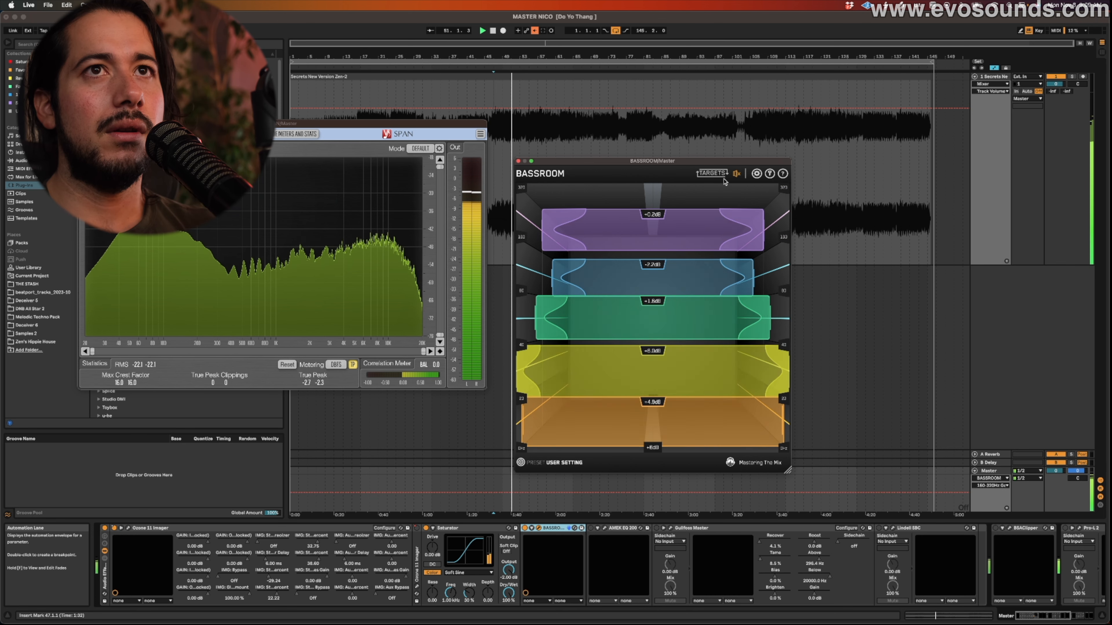
Step: Lower BASSROOM's output gain, fine-tune the purple band to +0.8 dB, and compare the plug-in bypassed and active
click(737, 174)
drag(727, 190, 722, 190)
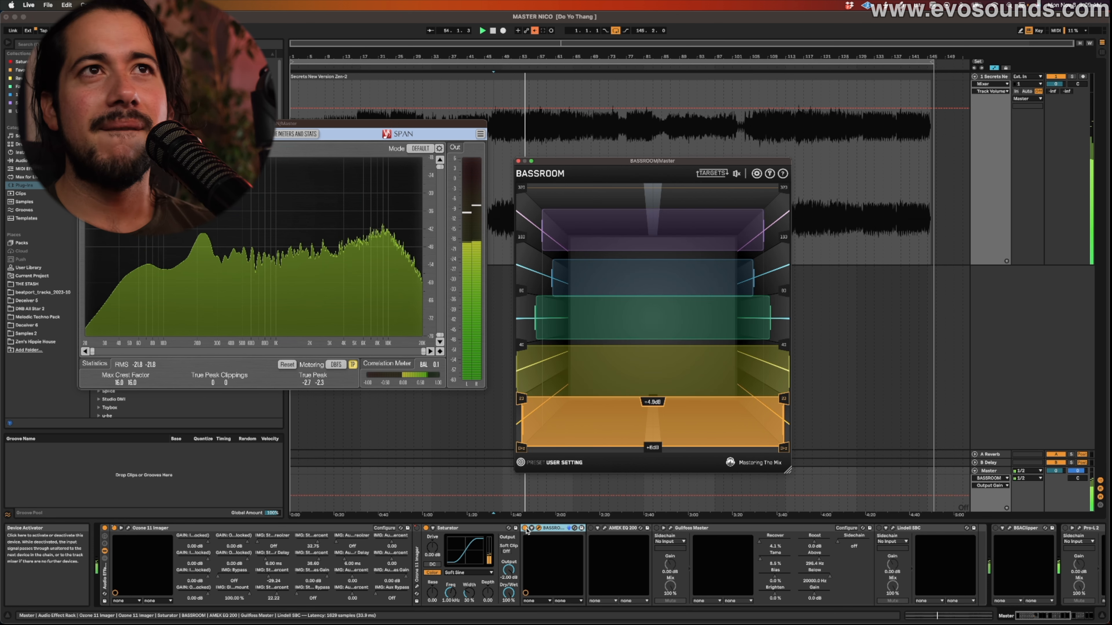
click(677, 225)
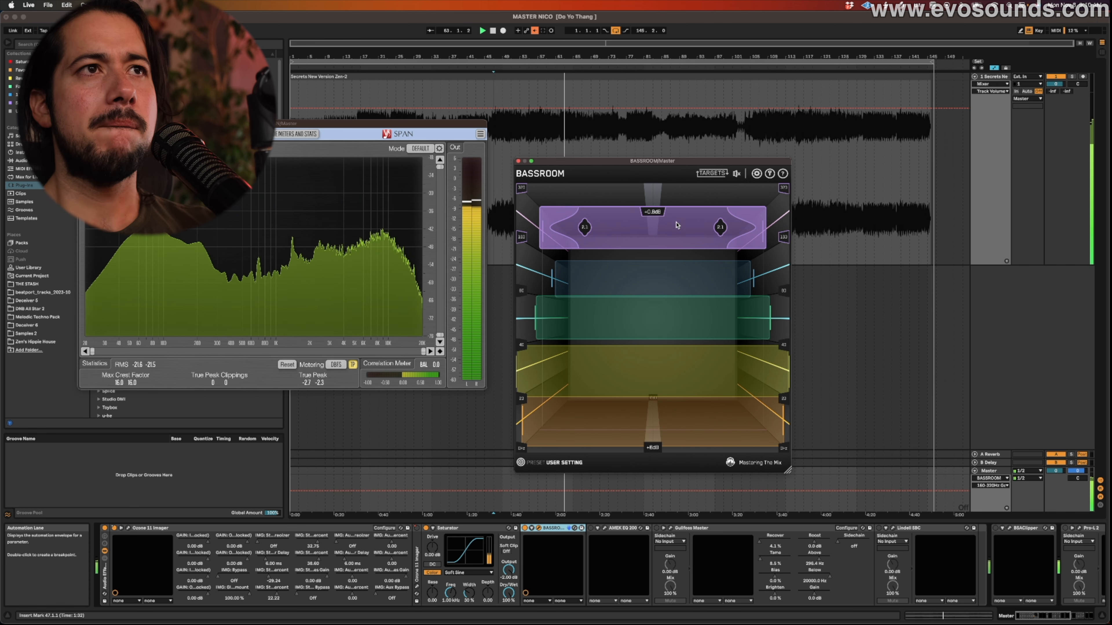
click(525, 529)
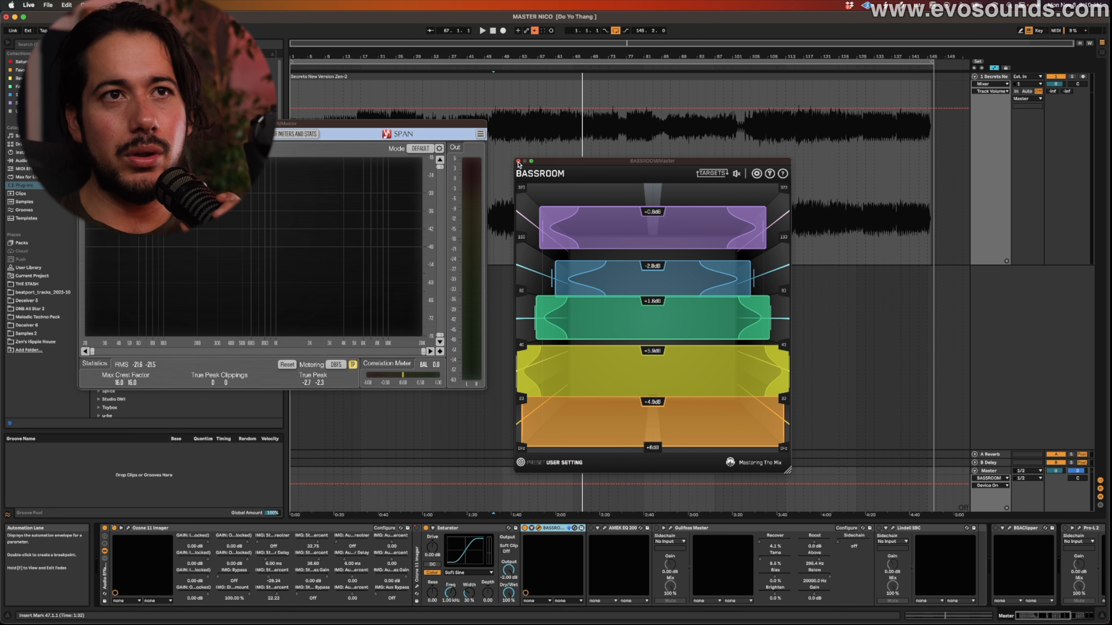
Step: Close BASSROOM, and enable and open the AMEK EQ 200 on the master
click(517, 162)
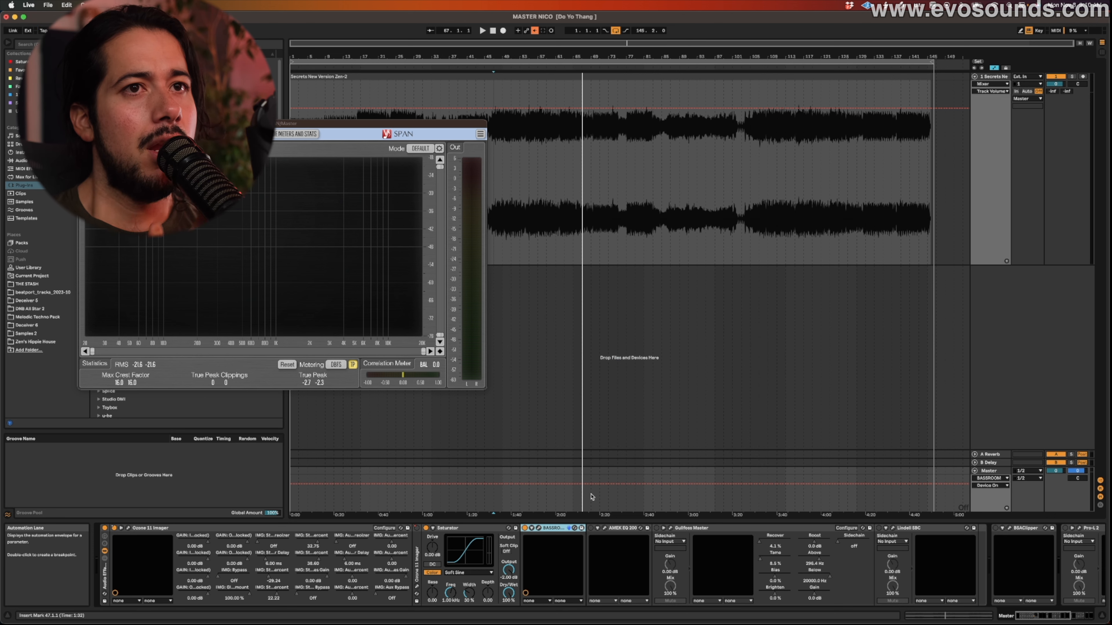
click(598, 531)
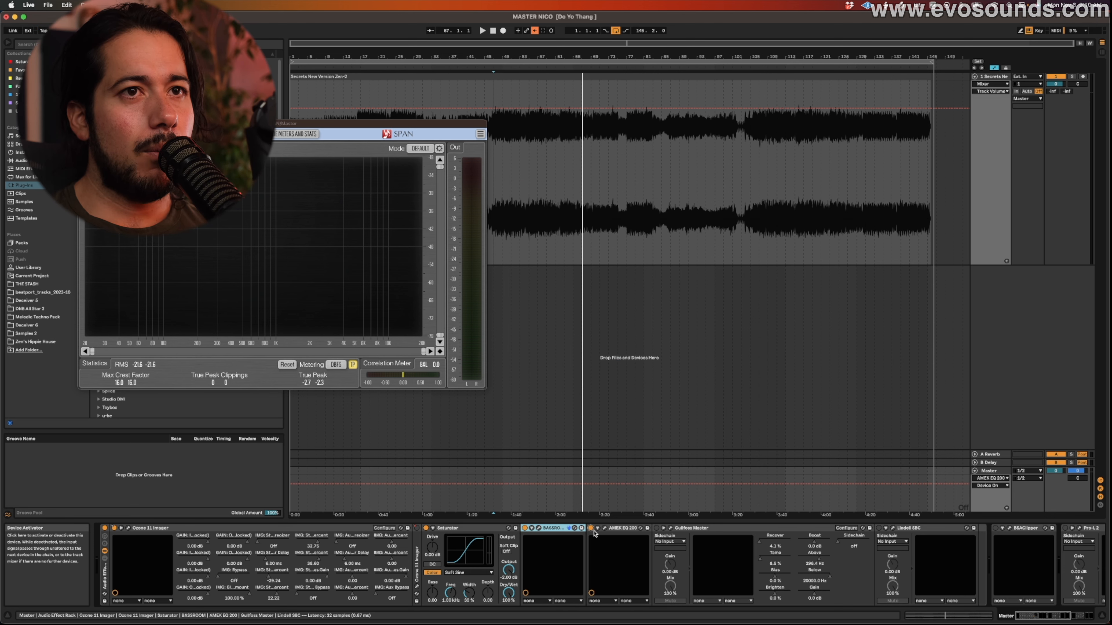
click(605, 531)
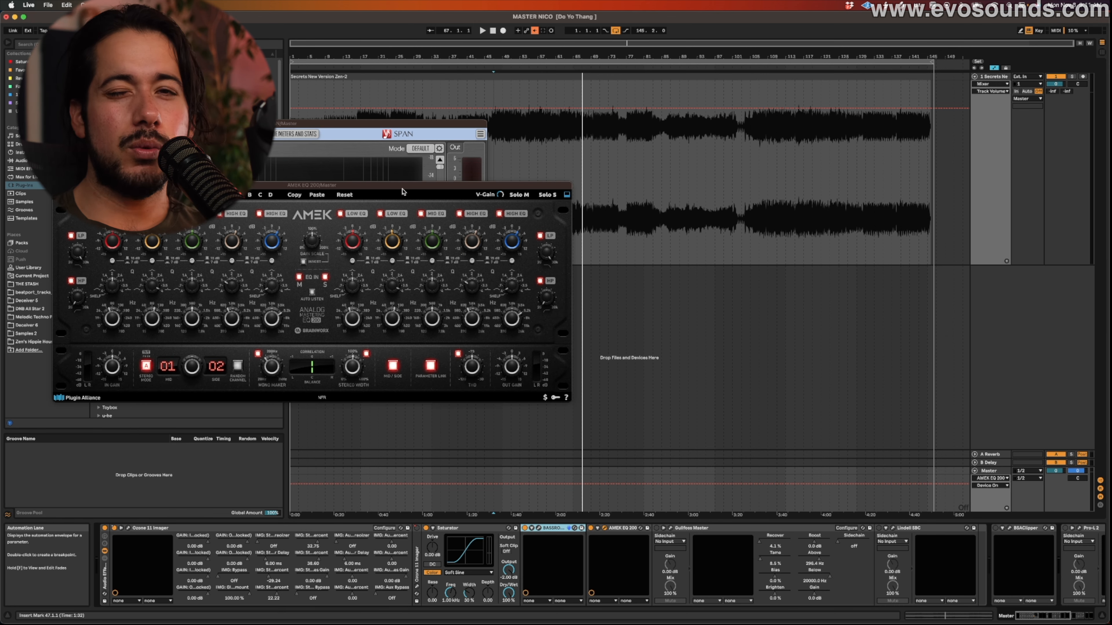
Step: Move the AMEK EQ 200 window clear of the SPAN analyzer, and close SPAN
drag(402, 192, 579, 165)
drag(154, 125, 111, 258)
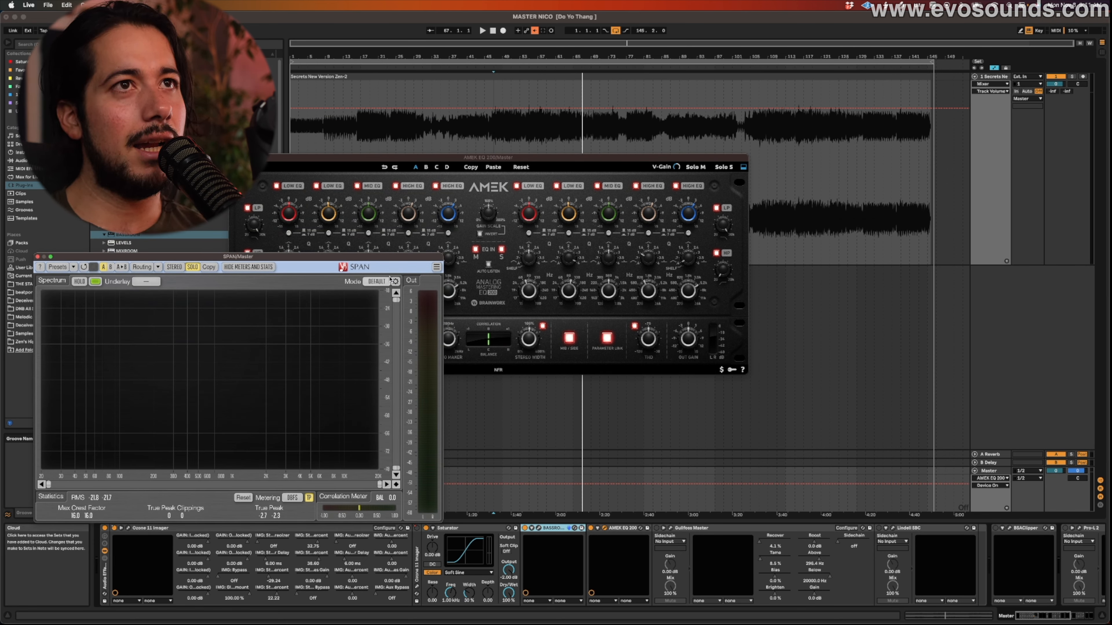
click(38, 257)
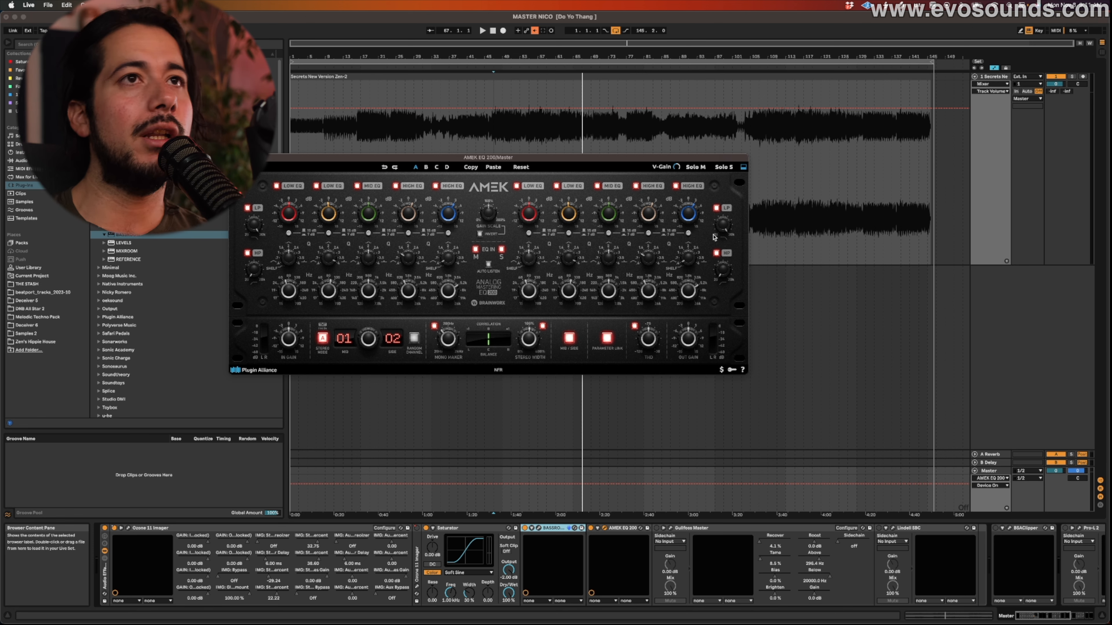
Step: Turn on Auto Listen in the AMEK EQ 200 and audition the mid channel's two High EQ bands during playback
click(489, 264)
click(402, 292)
key(space)
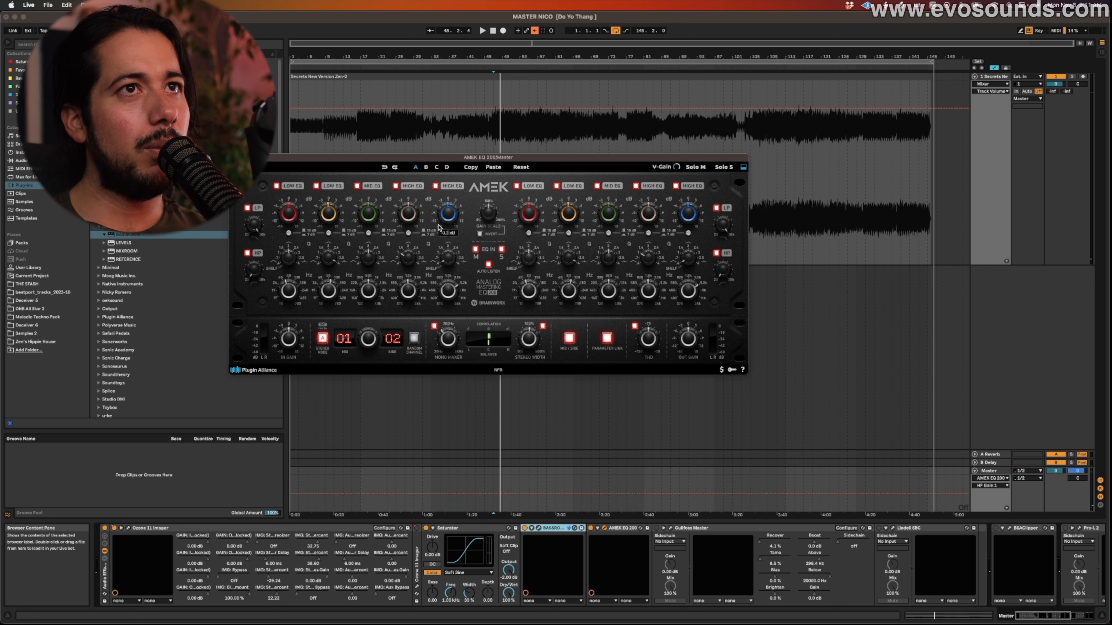
key(space)
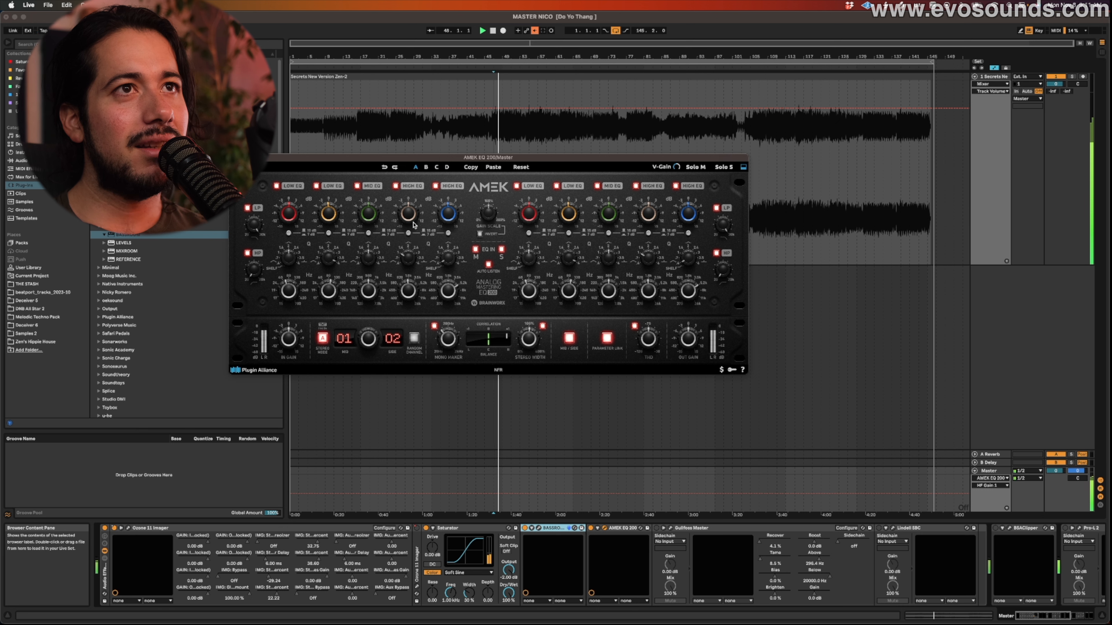
Step: Audition and tune the frequency of the mid channel's inner High EQ band in the AMEK EQ 200 during playback
click(413, 289)
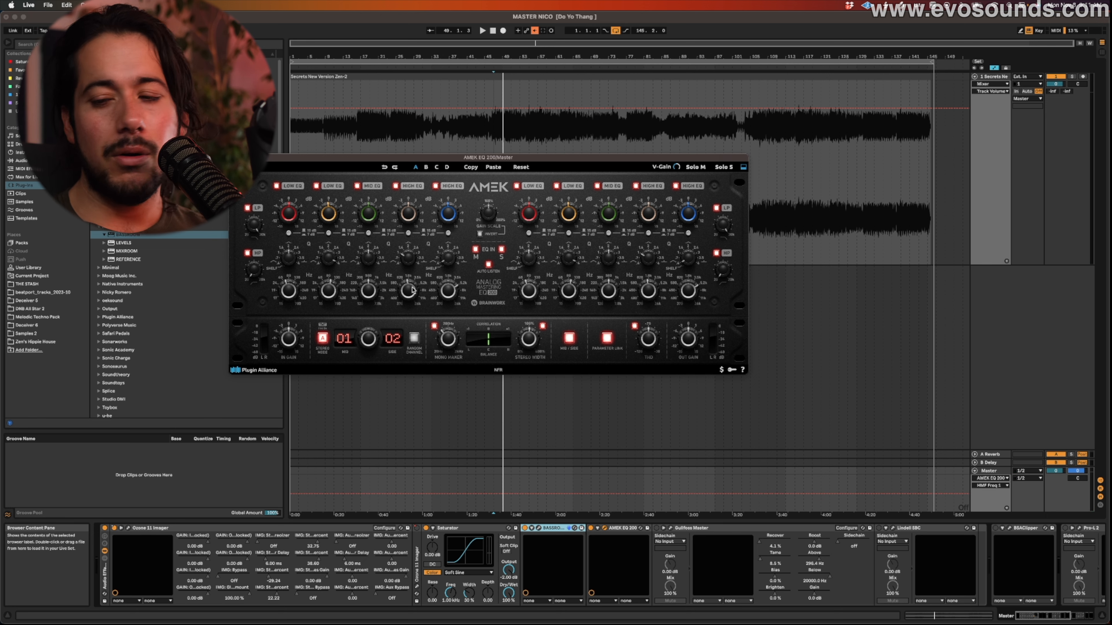
key(space)
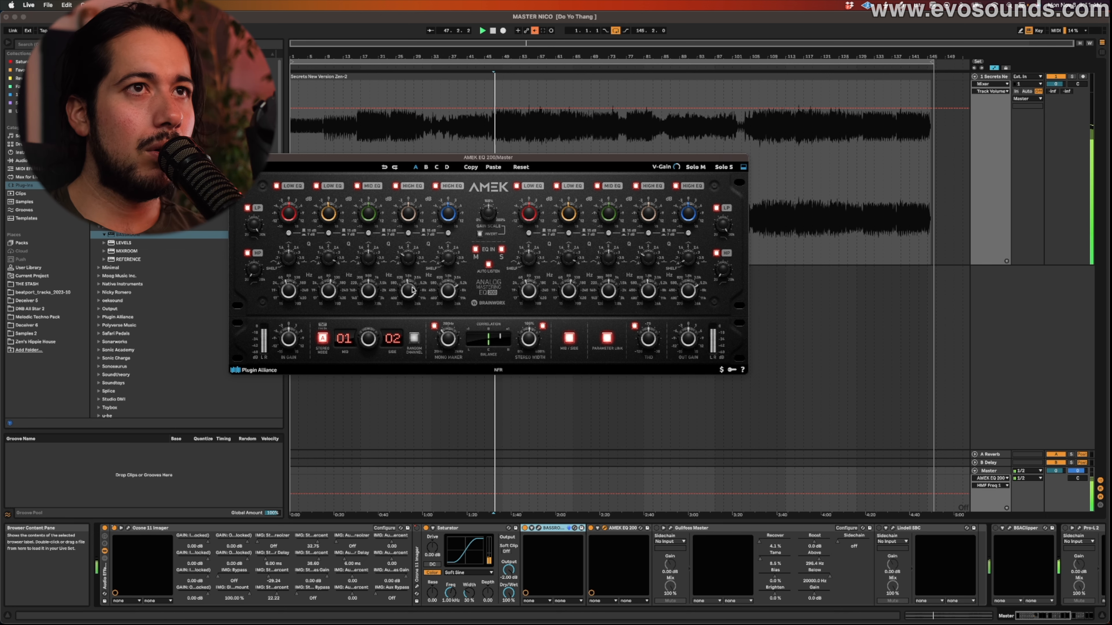
drag(413, 286, 412, 294)
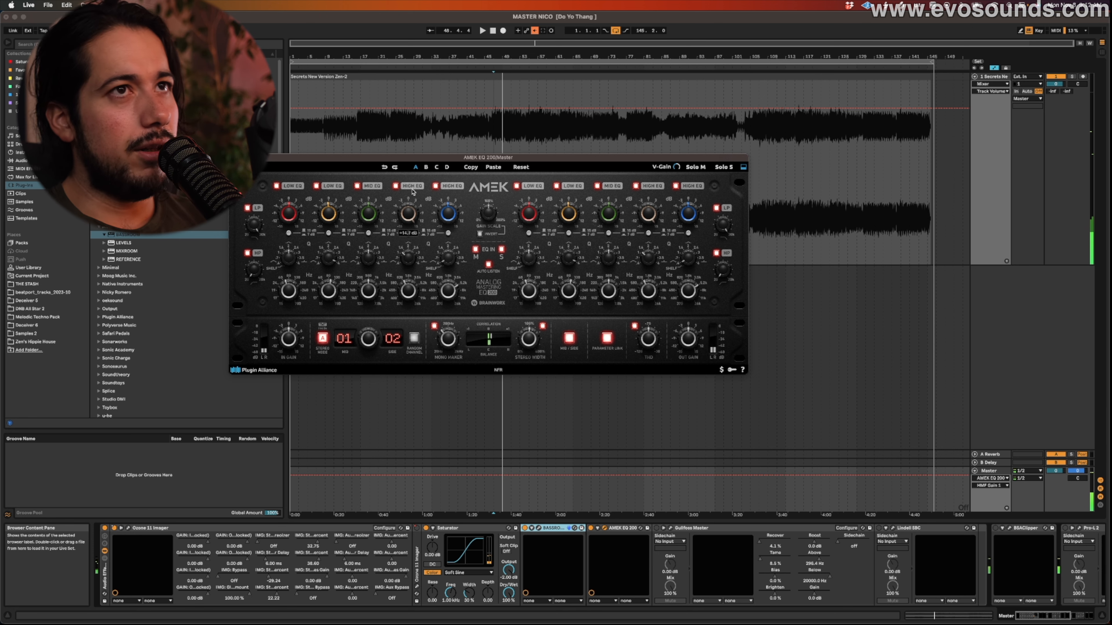
Step: Lower the mid channel's inner High EQ gain to a slight boost and bypass that band during playback to compare
drag(412, 191, 412, 218)
key(space)
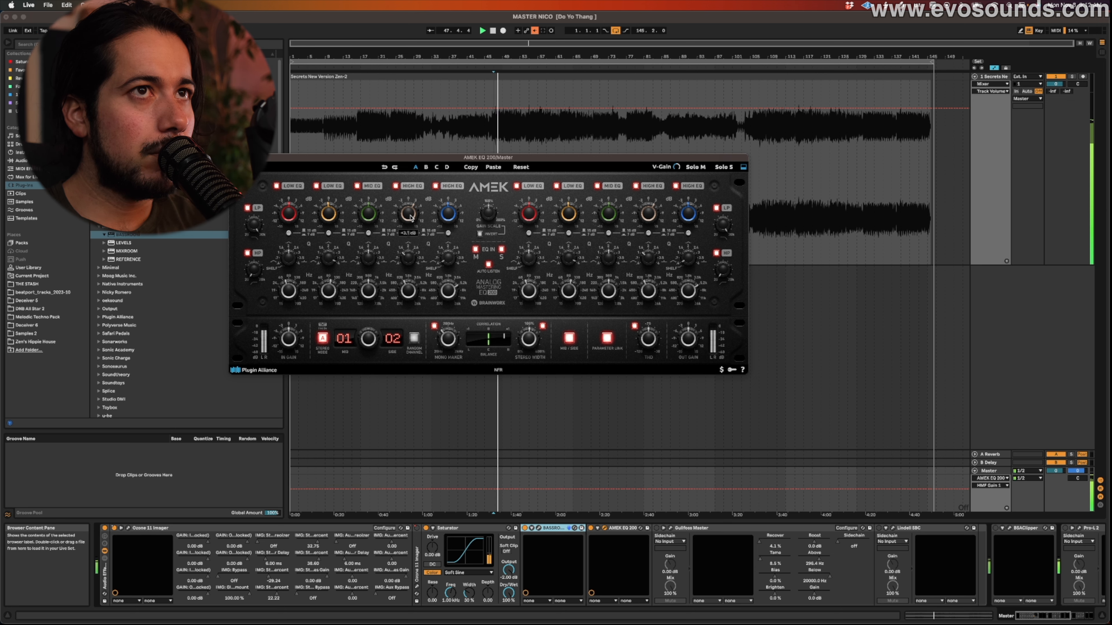
click(397, 187)
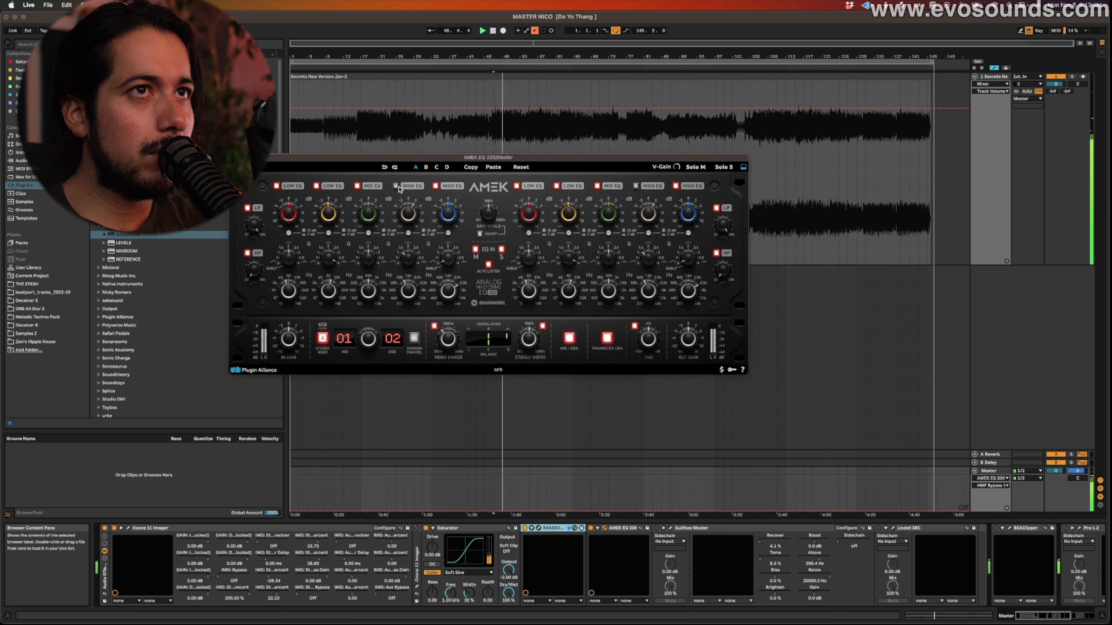
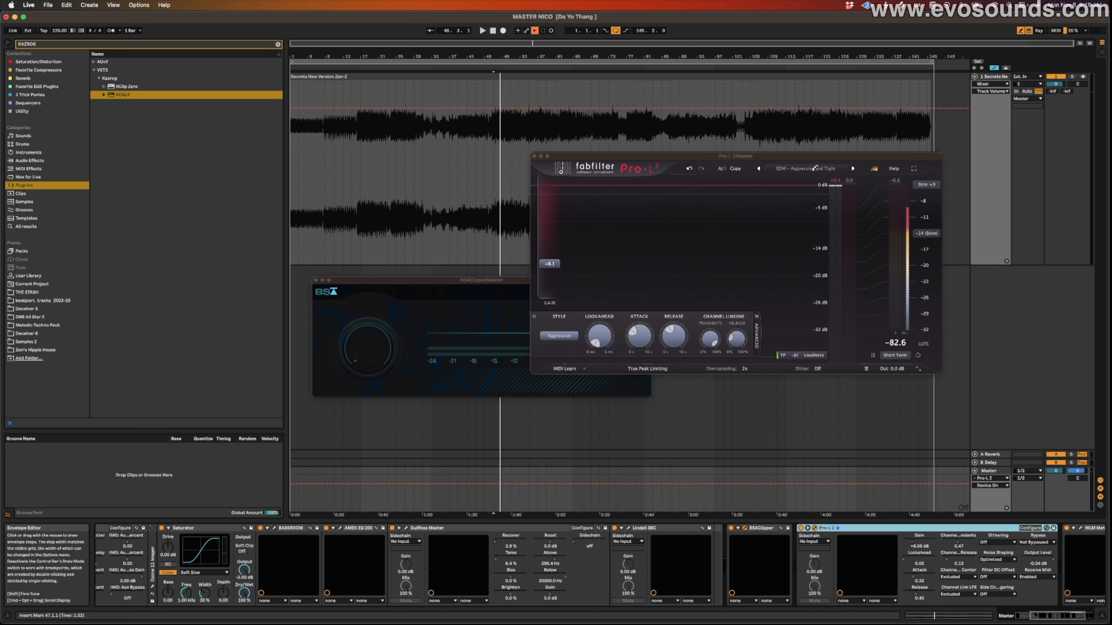
Step: Load Pro-L 2's Loud preset EDM - Aggressive and Tight, and bring the BSA Clipper window forward
click(814, 168)
mouse_move(810, 189)
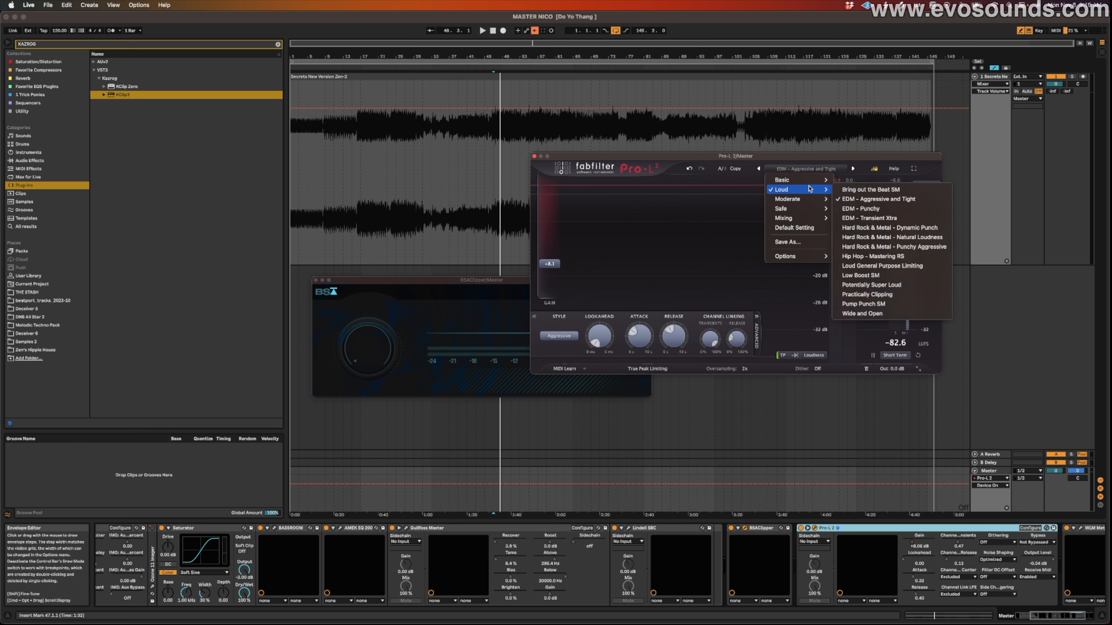
click(878, 203)
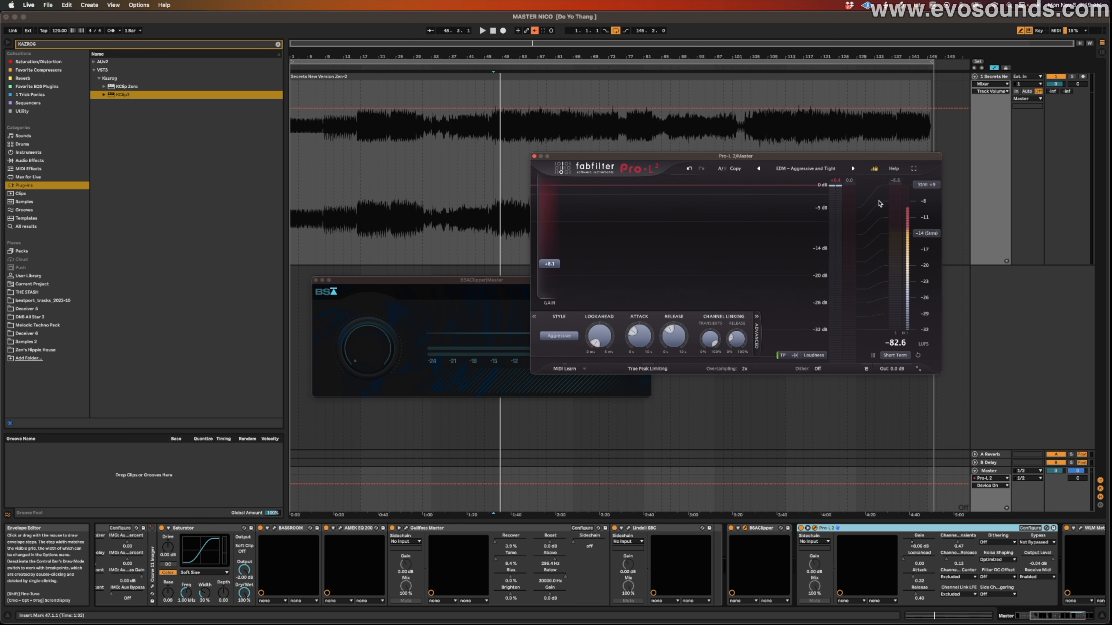
click(744, 528)
click(745, 528)
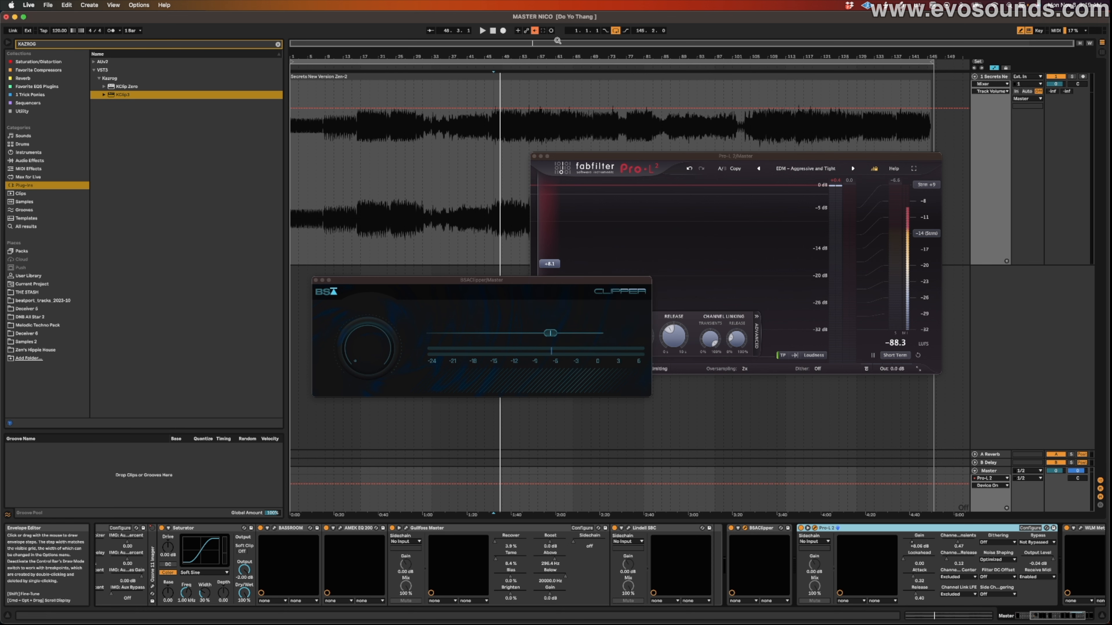
Step: During playback, raise Pro-L 2's gain to about +8.6 dB and fine-tune its attack to about 138 ms
key(space)
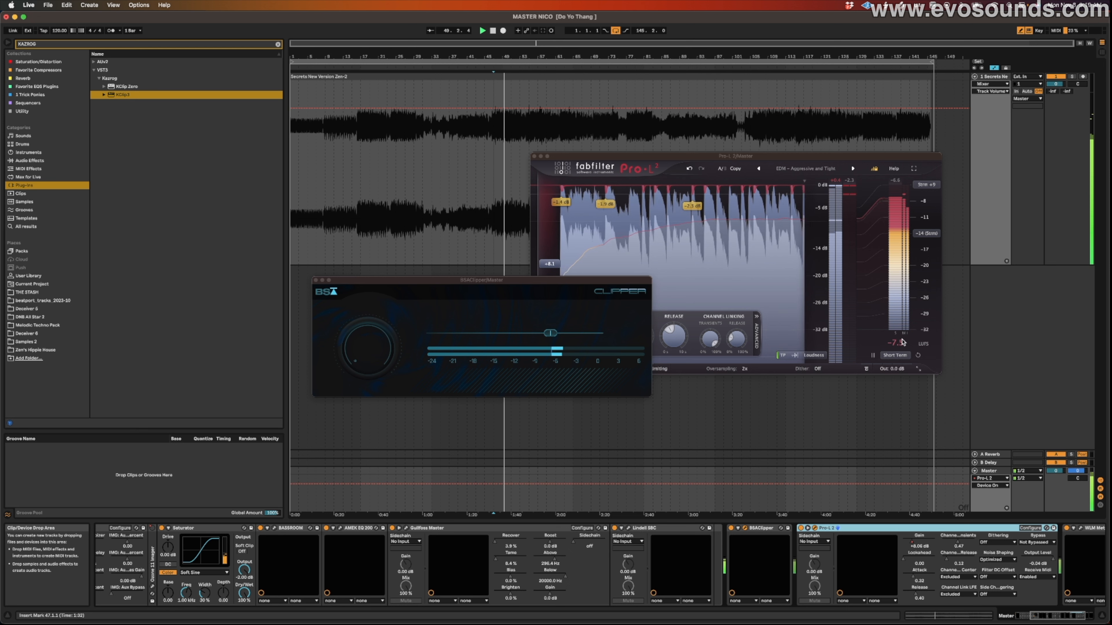
drag(558, 269, 557, 266)
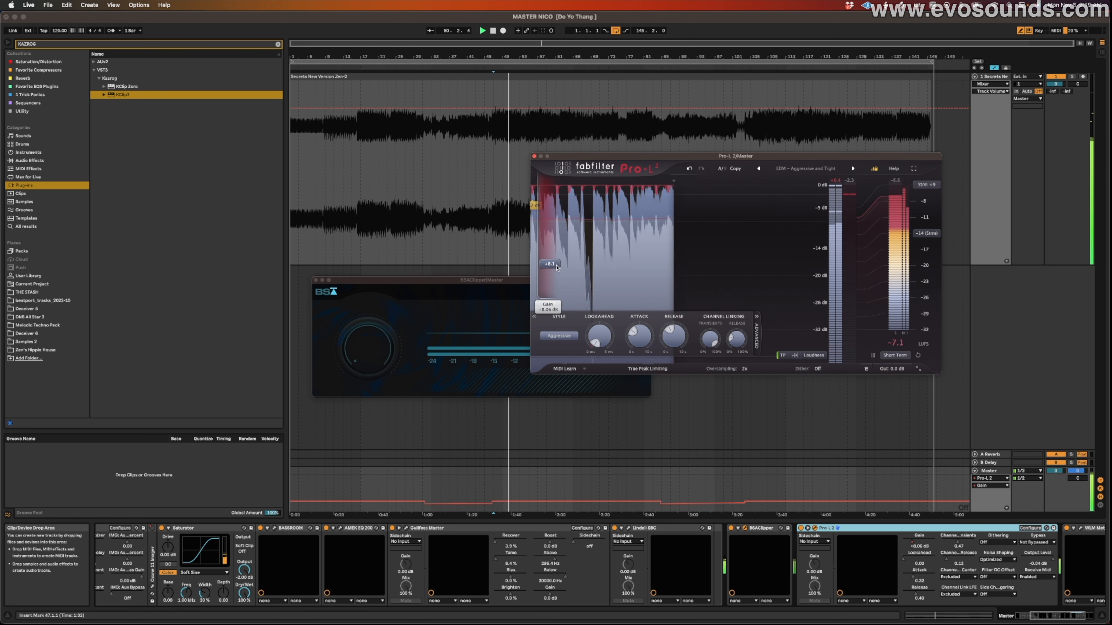
drag(644, 332, 644, 330)
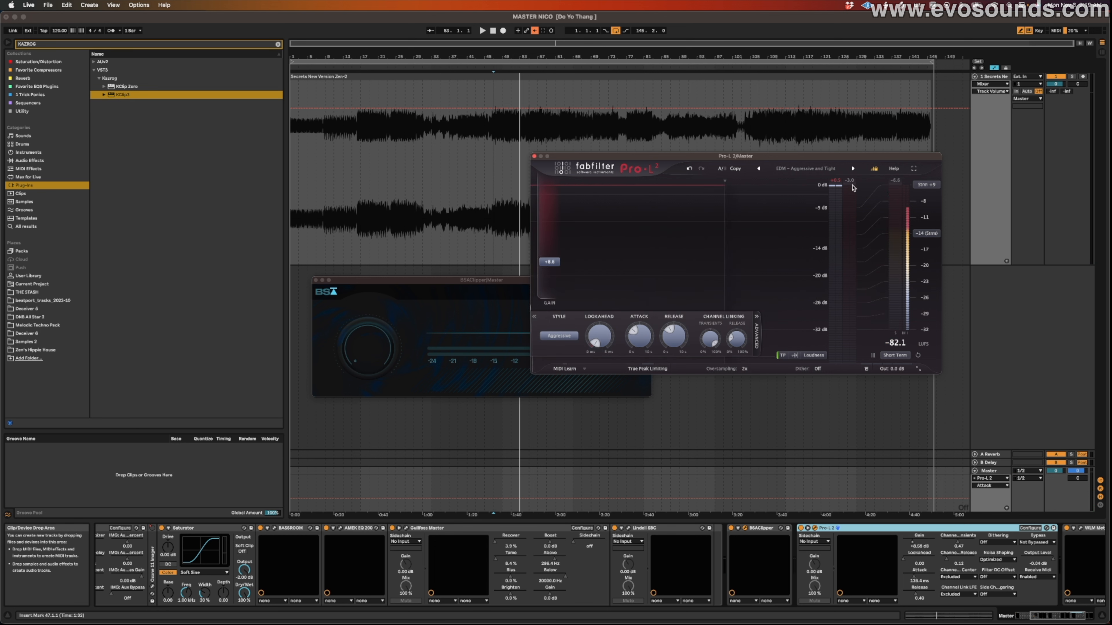
Step: Lower the BSA Clipper threshold slightly during playback and check the resulting limiting against the gain in Pro-L 2
mouse_move(852, 187)
click(480, 299)
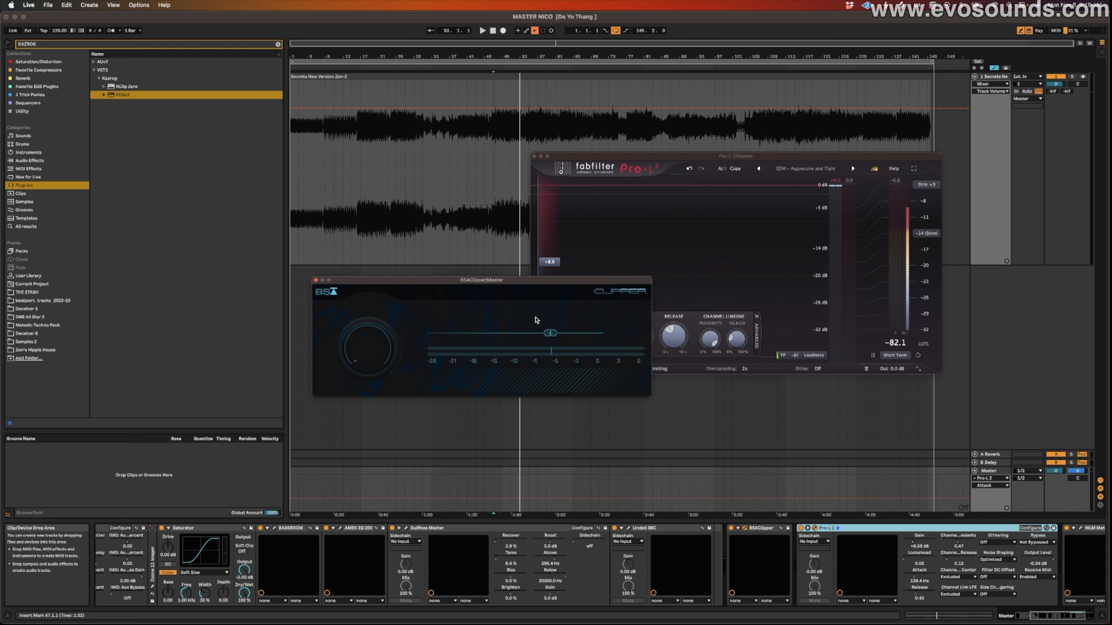
key(space)
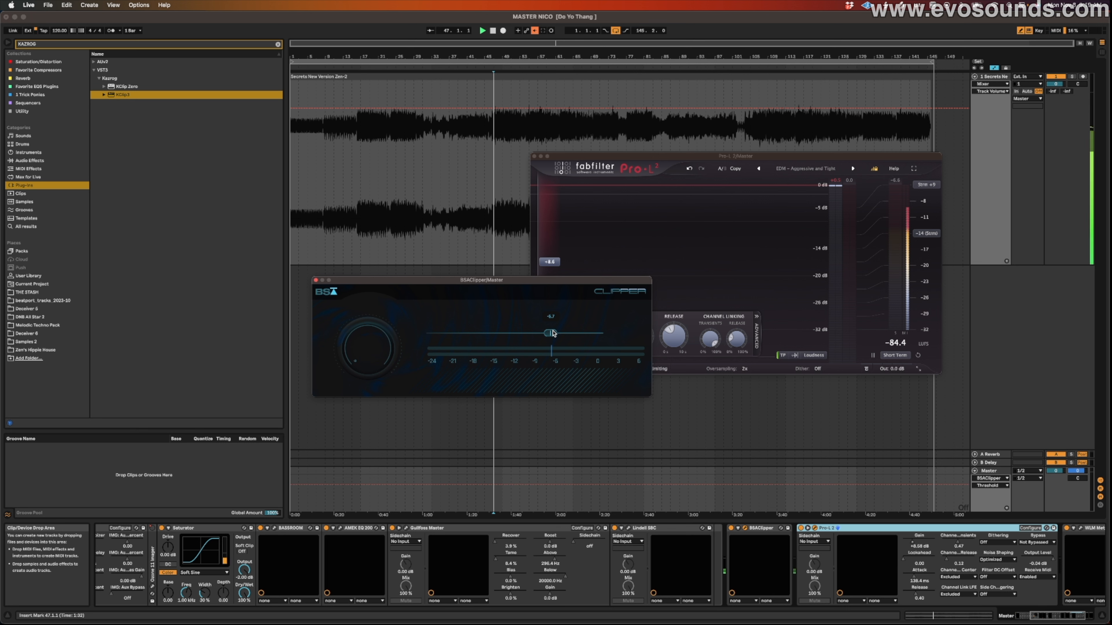
drag(553, 334, 551, 334)
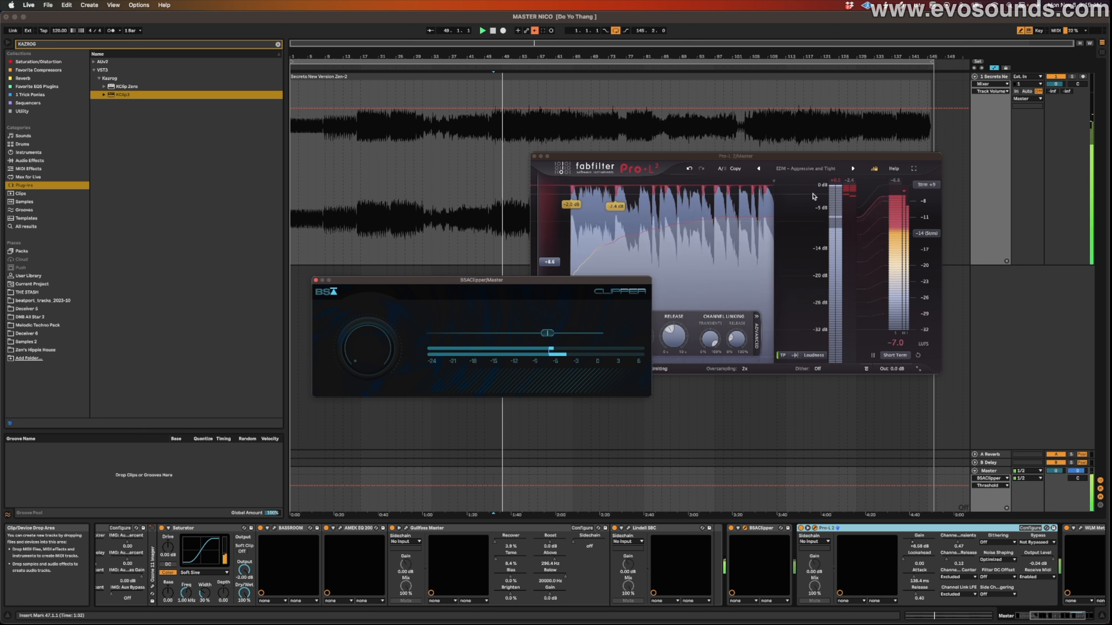
click(554, 275)
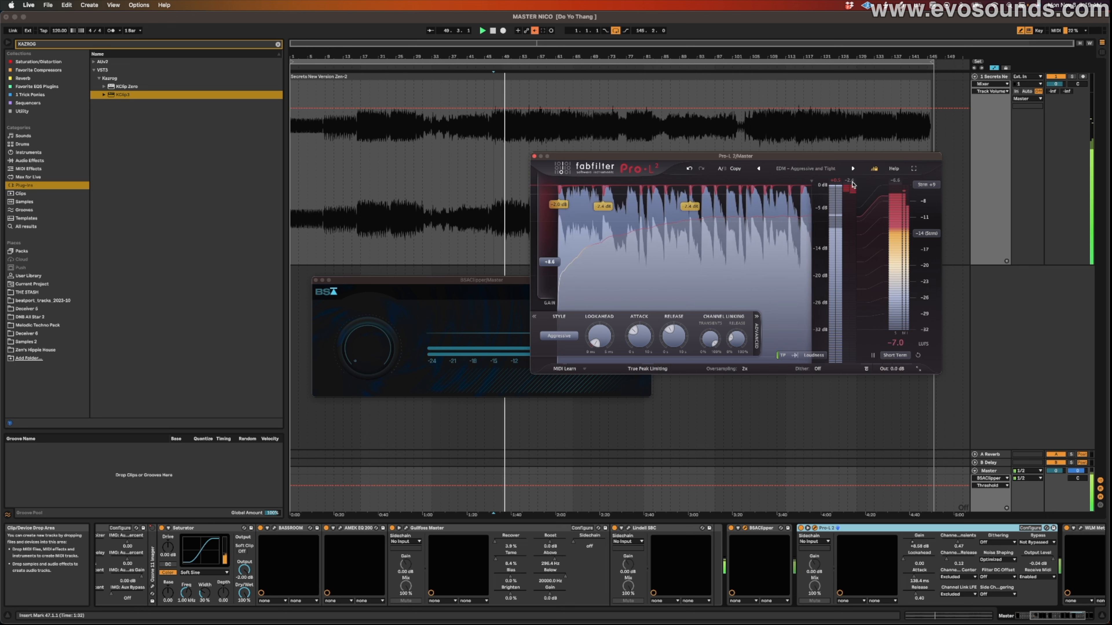
click(554, 264)
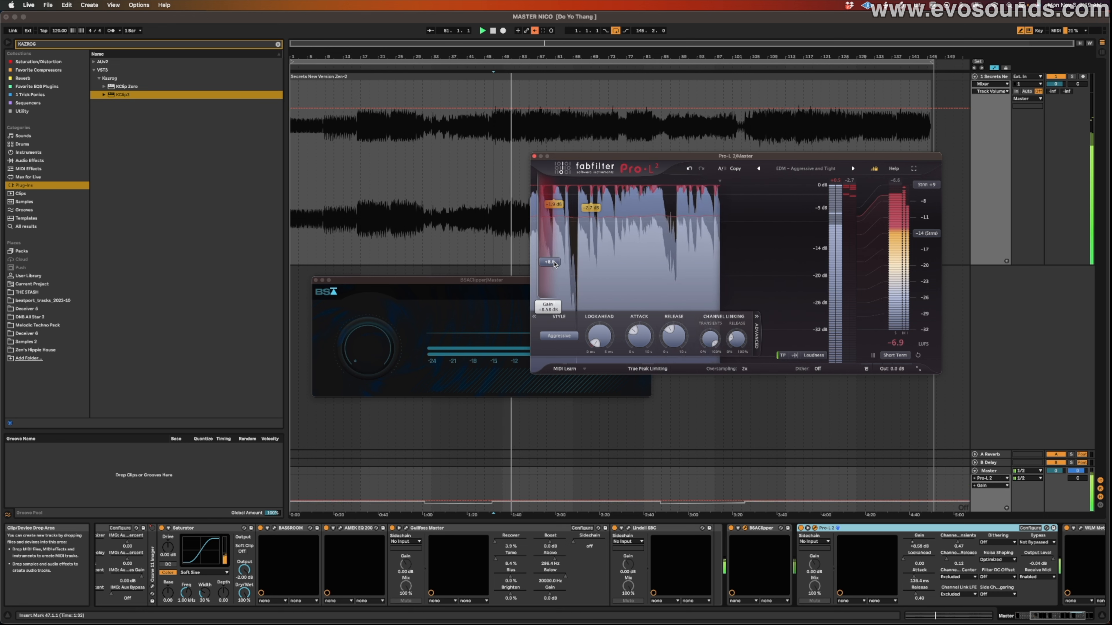
Step: Audition the EDM - Transient Xtra preset in Pro-L 2, and return to EDM - Aggressive and Tight
click(853, 168)
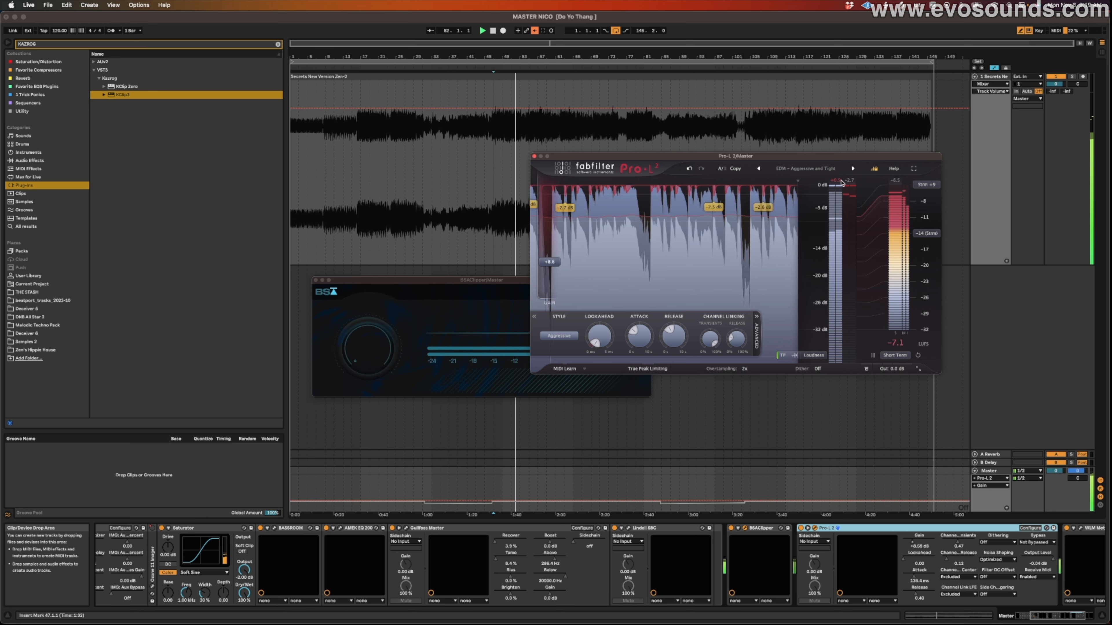
click(852, 168)
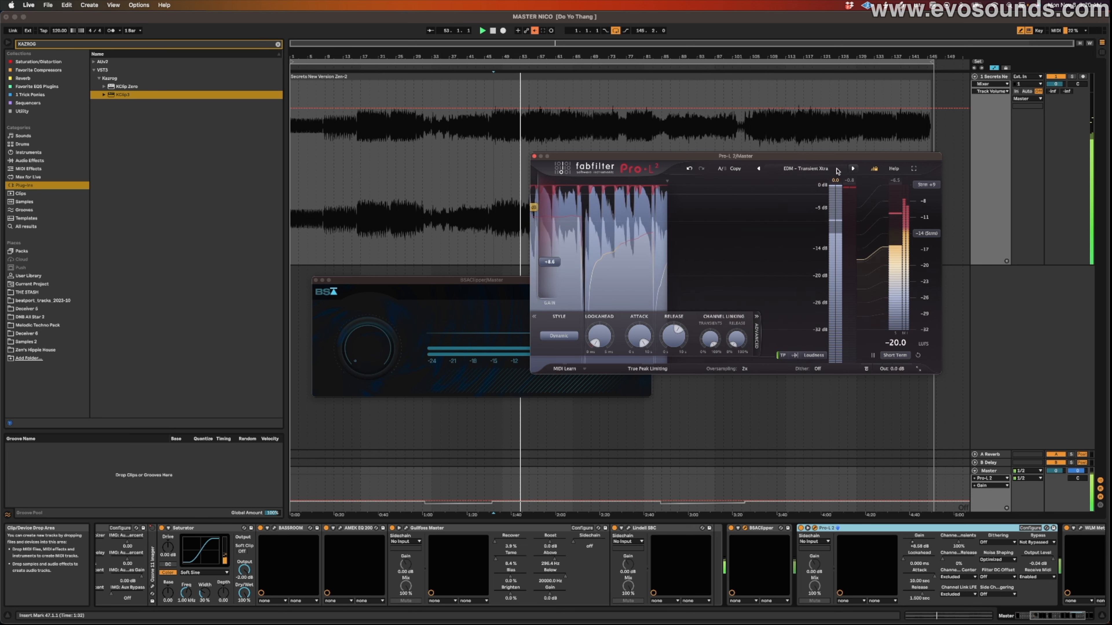
click(772, 170)
click(861, 208)
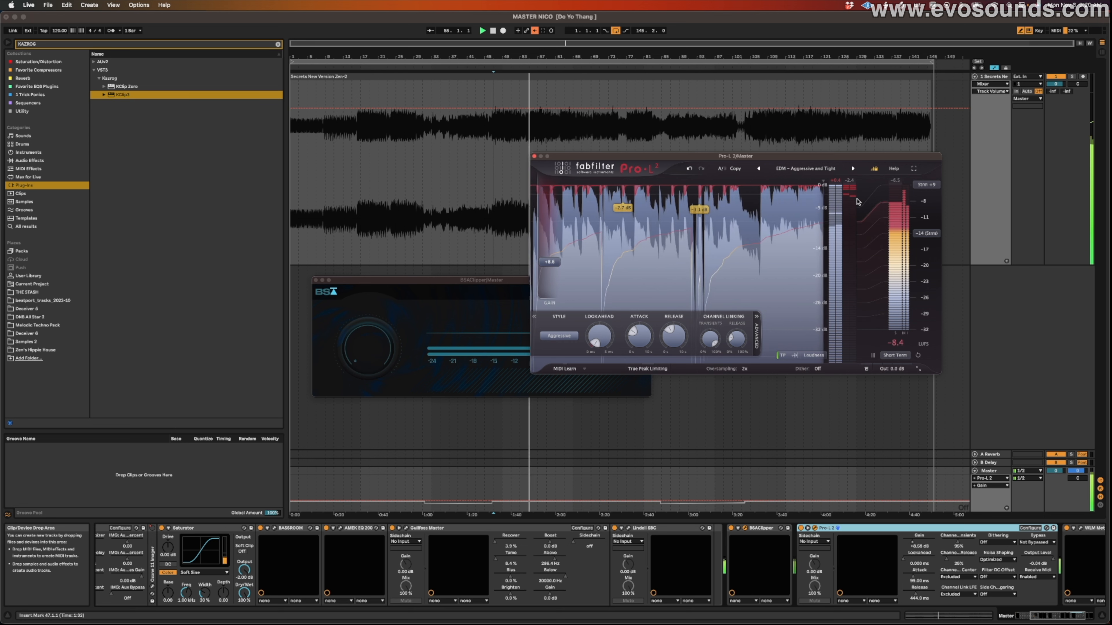
Step: Set Pro-L 2's attack to about 145 ms and release to about 219 ms, and compare the limiter bypassed and active
drag(640, 334, 643, 331)
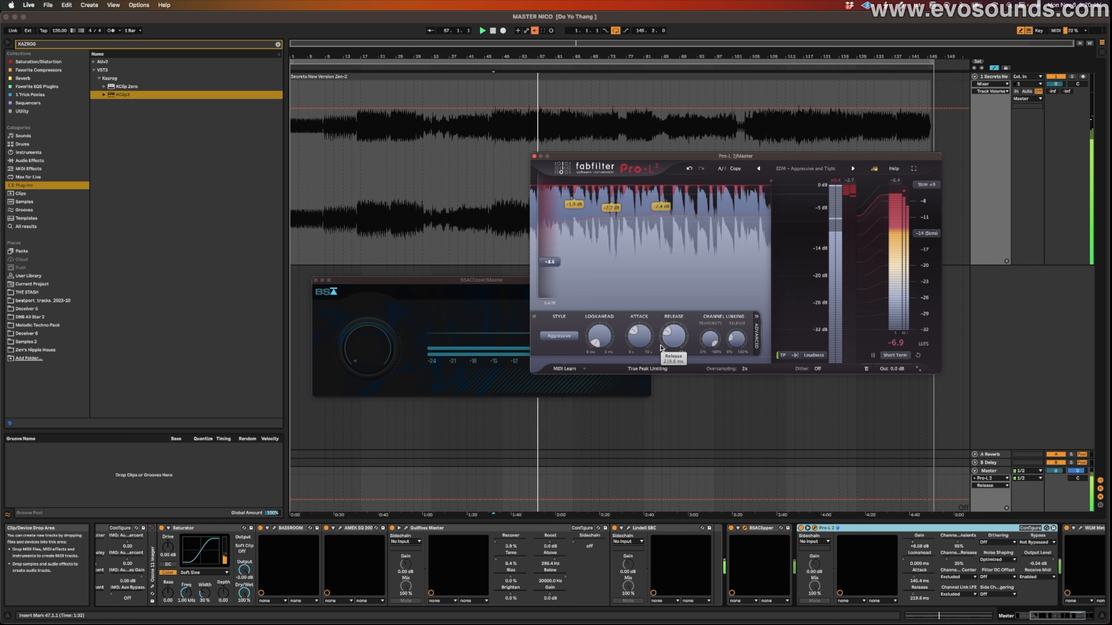
click(803, 528)
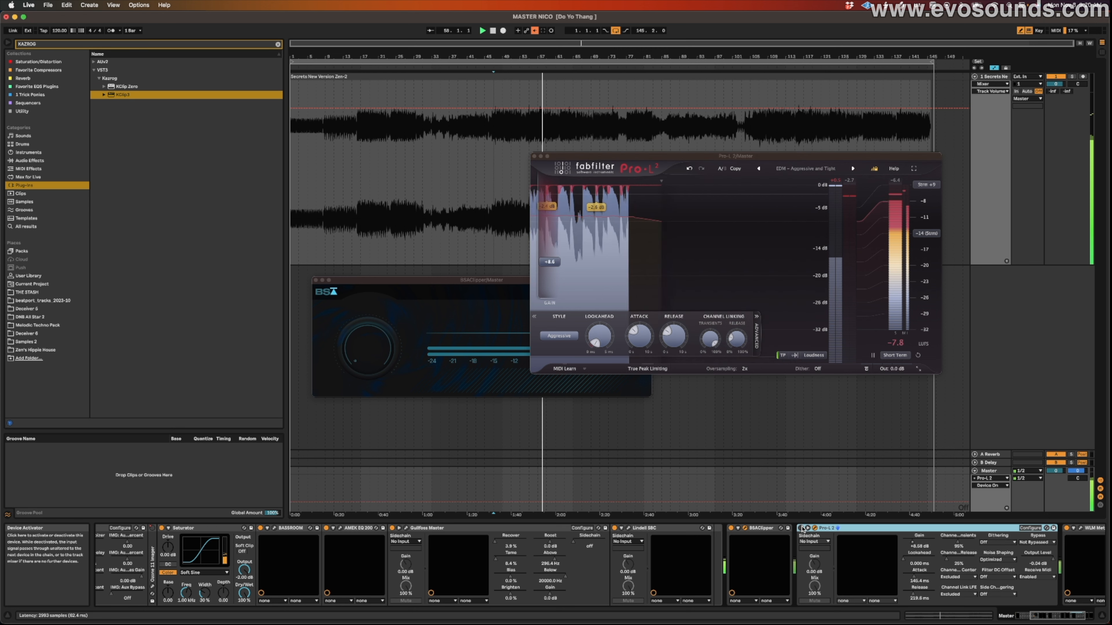
click(802, 528)
key(space)
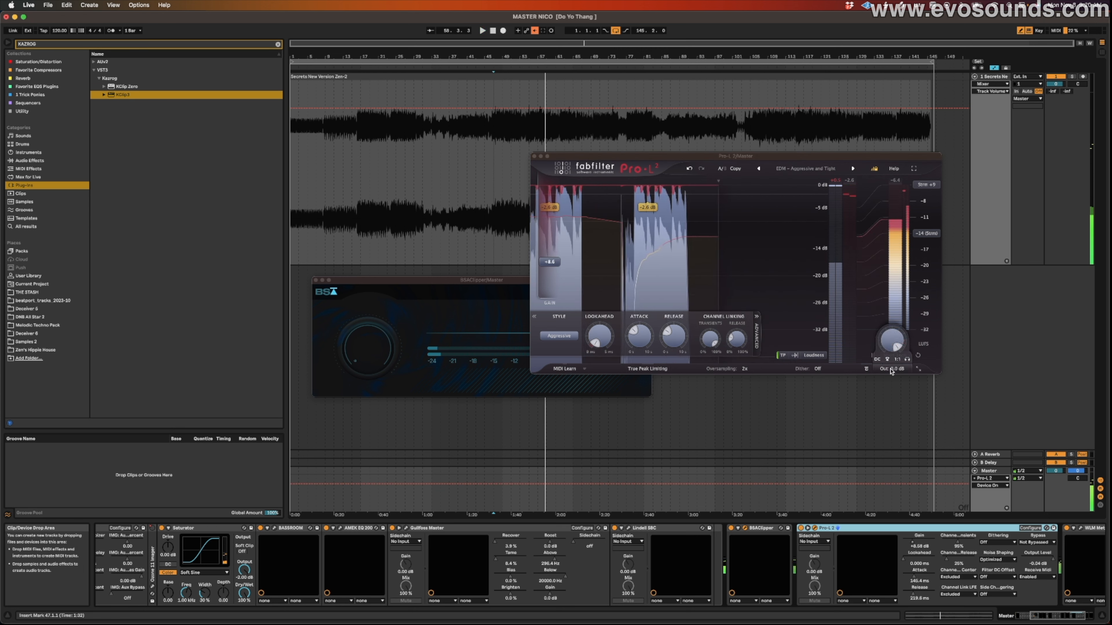
Step: Play the track with Pro-L 2's unity gain on to judge the limiting at matched loudness, and turn unity gain off
click(897, 359)
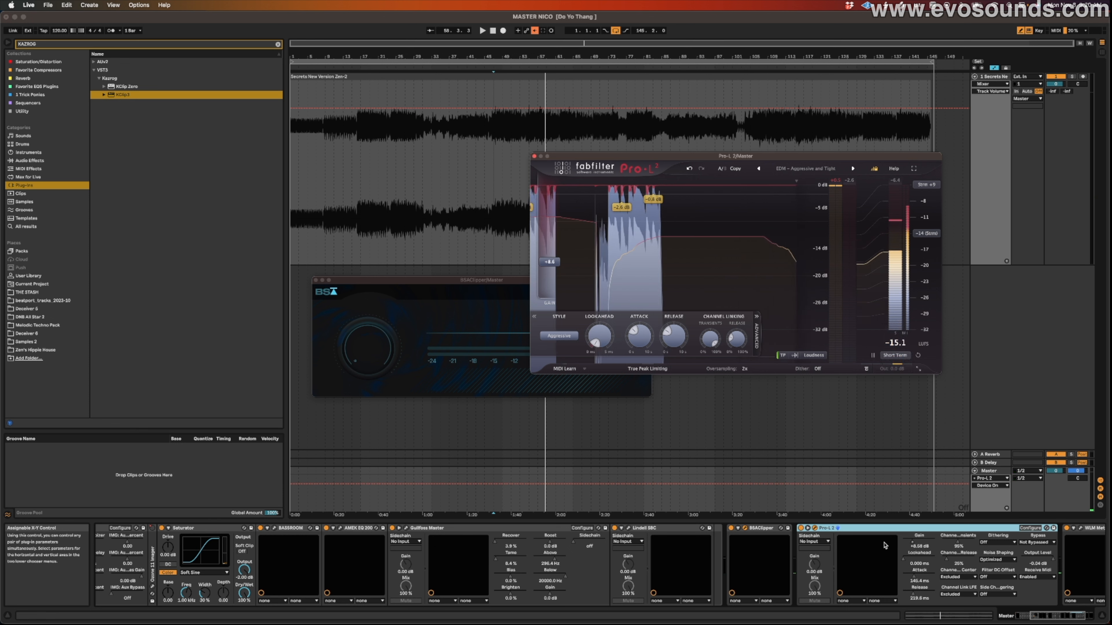
click(881, 529)
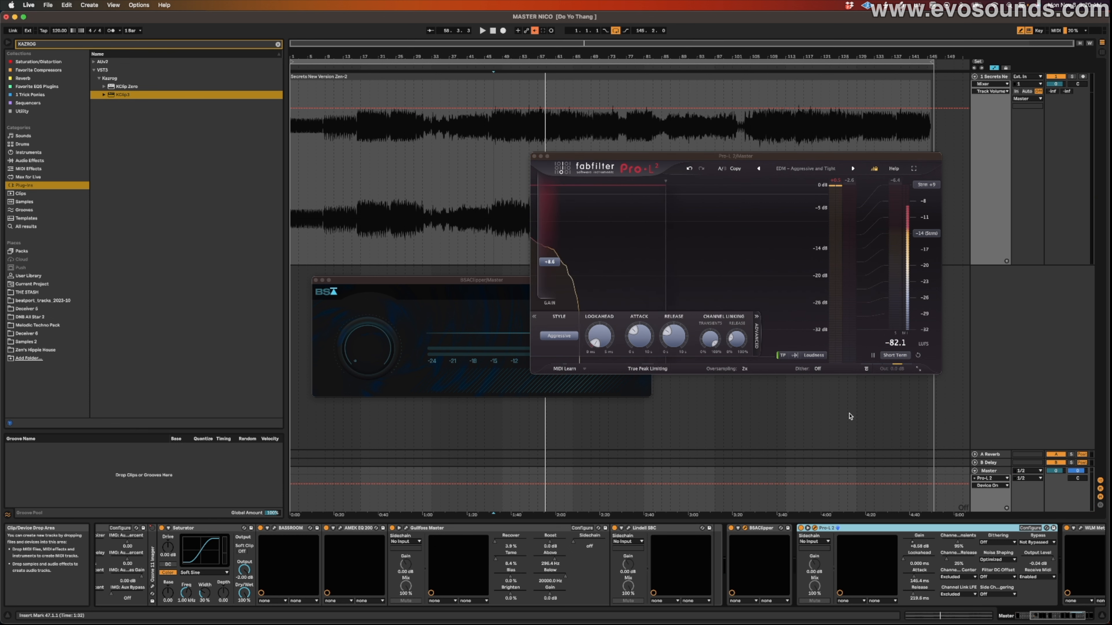
key(space)
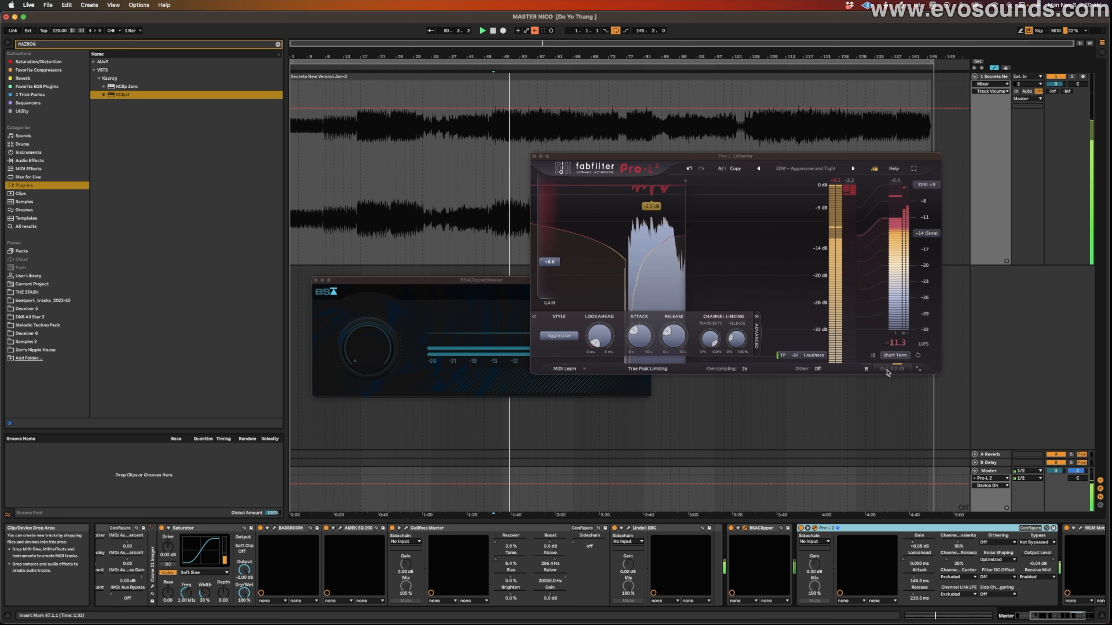
click(897, 361)
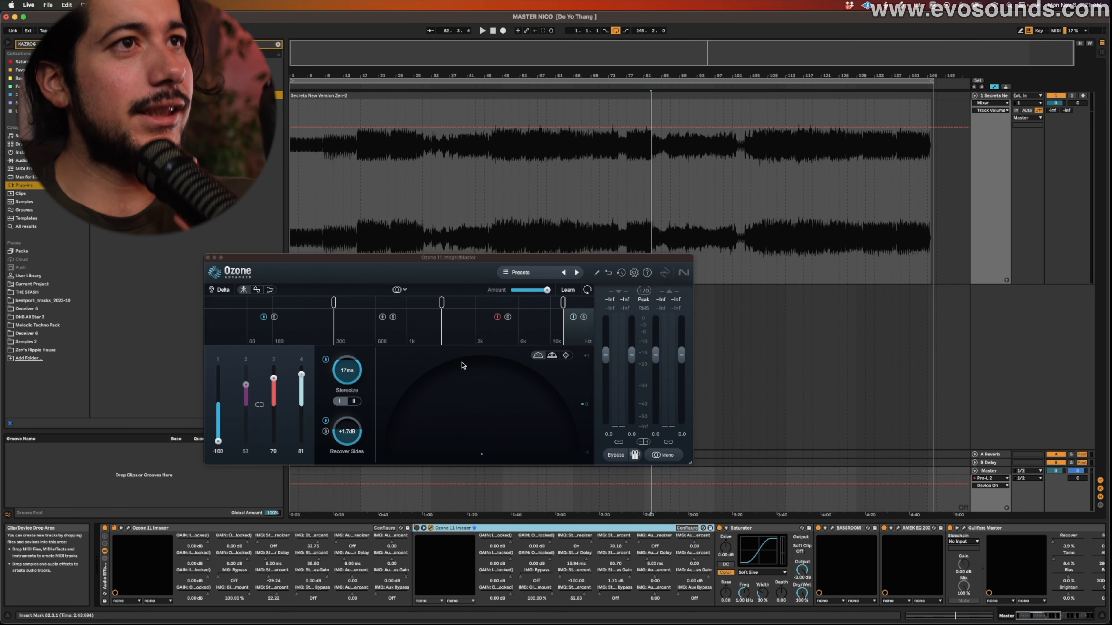
Step: Move the second Ozone 11 Imager window to uncover more of the workspace, and play the track from bar 81
drag(427, 260, 462, 231)
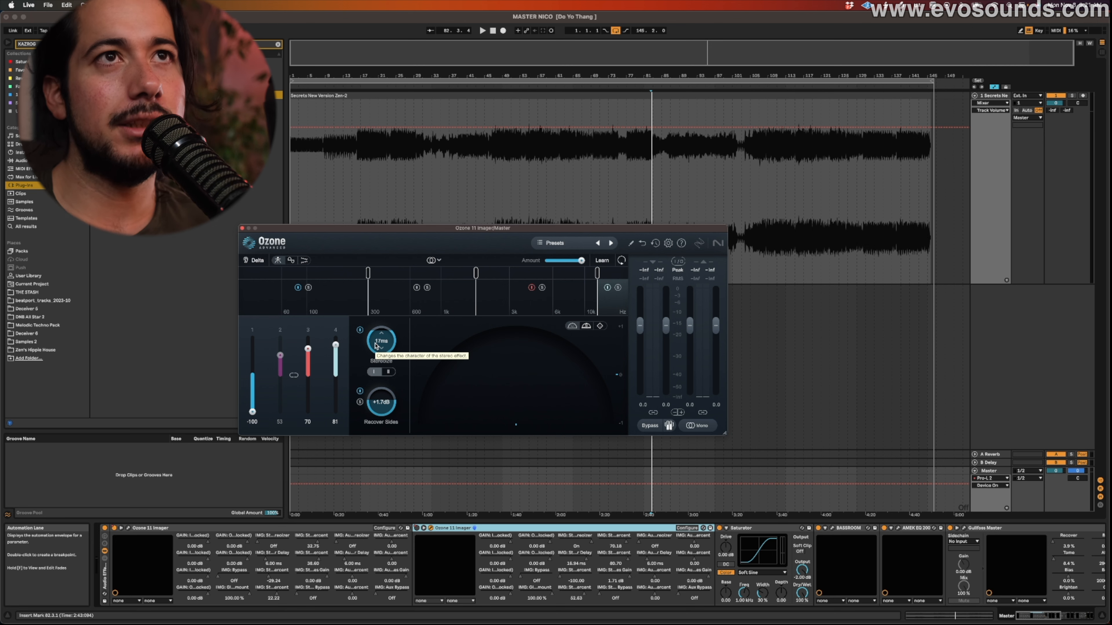
click(578, 176)
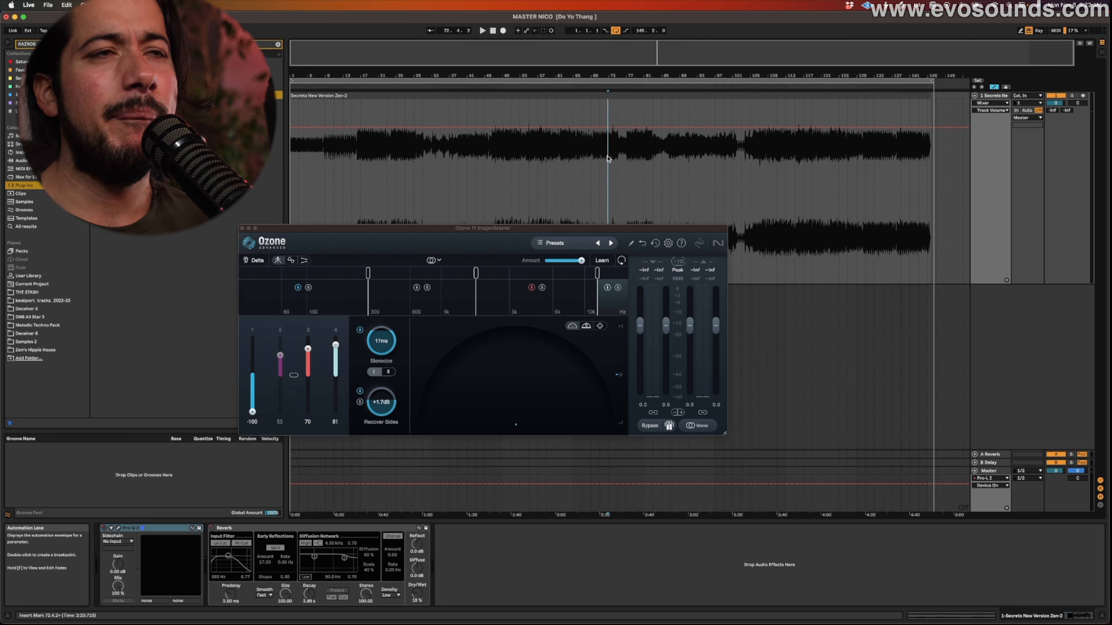
click(648, 165)
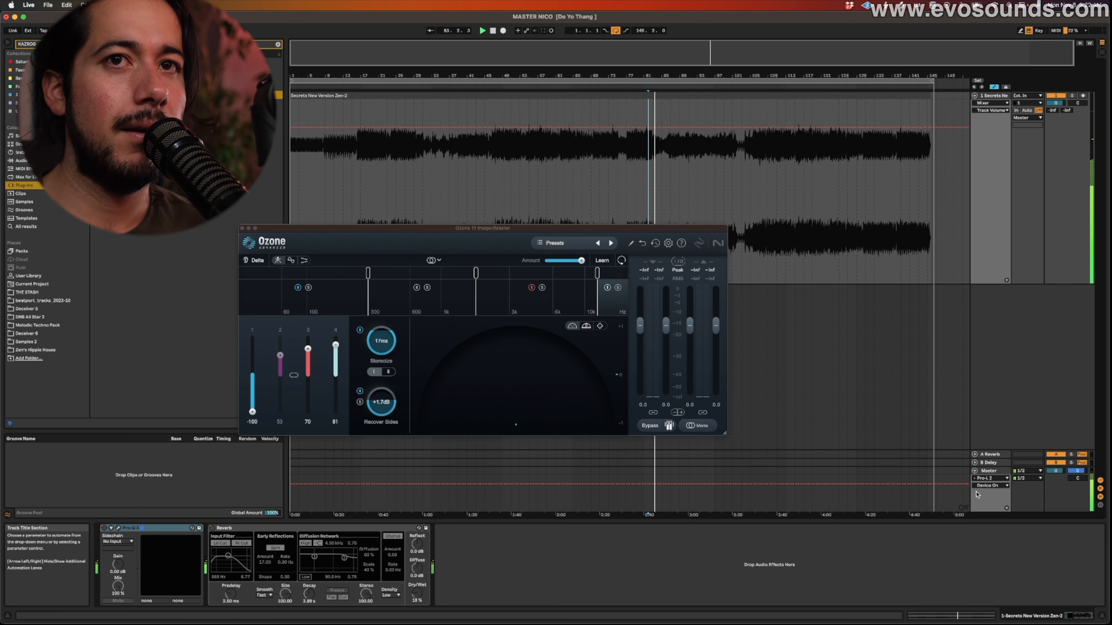
Step: Show the master's device chain, compare the second Ozone 11 Imager switched off during playback, and re-enable its automation
click(990, 498)
click(114, 528)
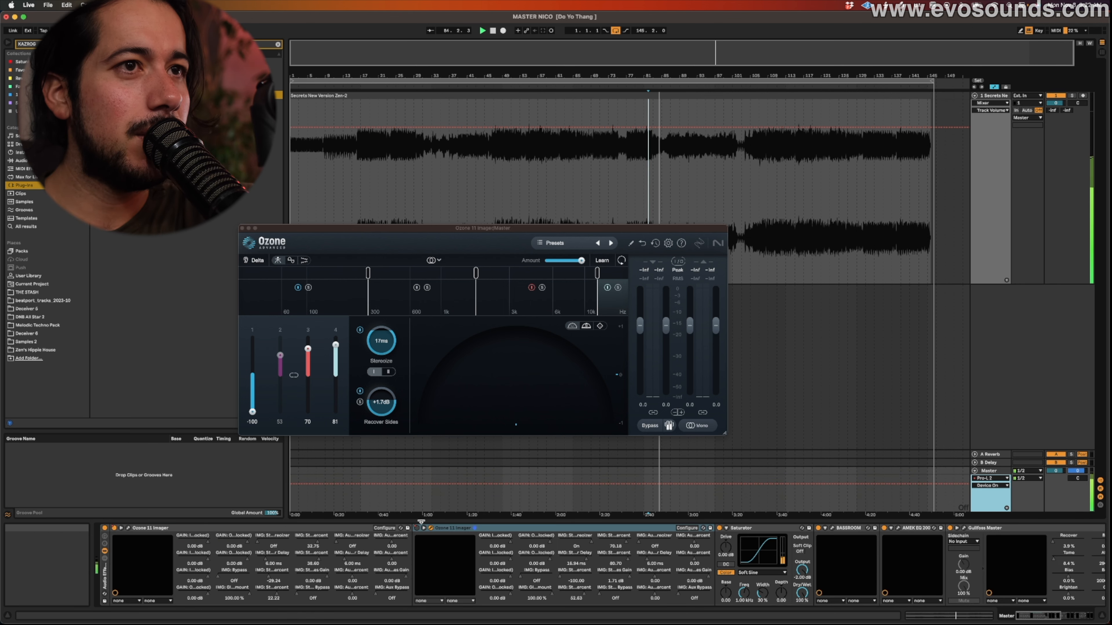
click(417, 528)
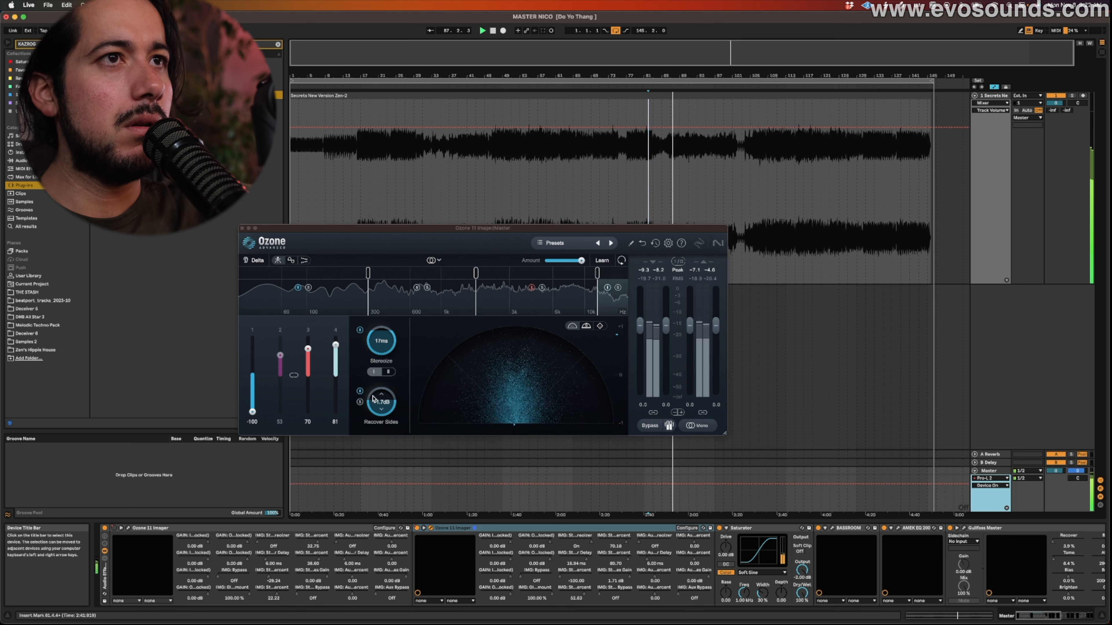
click(416, 288)
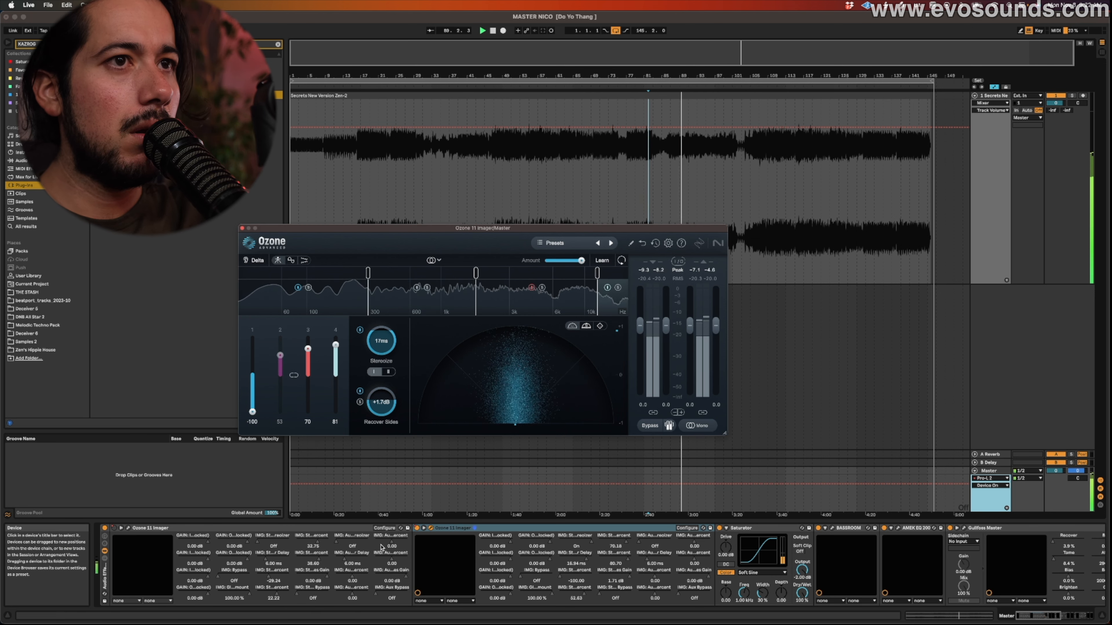
click(418, 529)
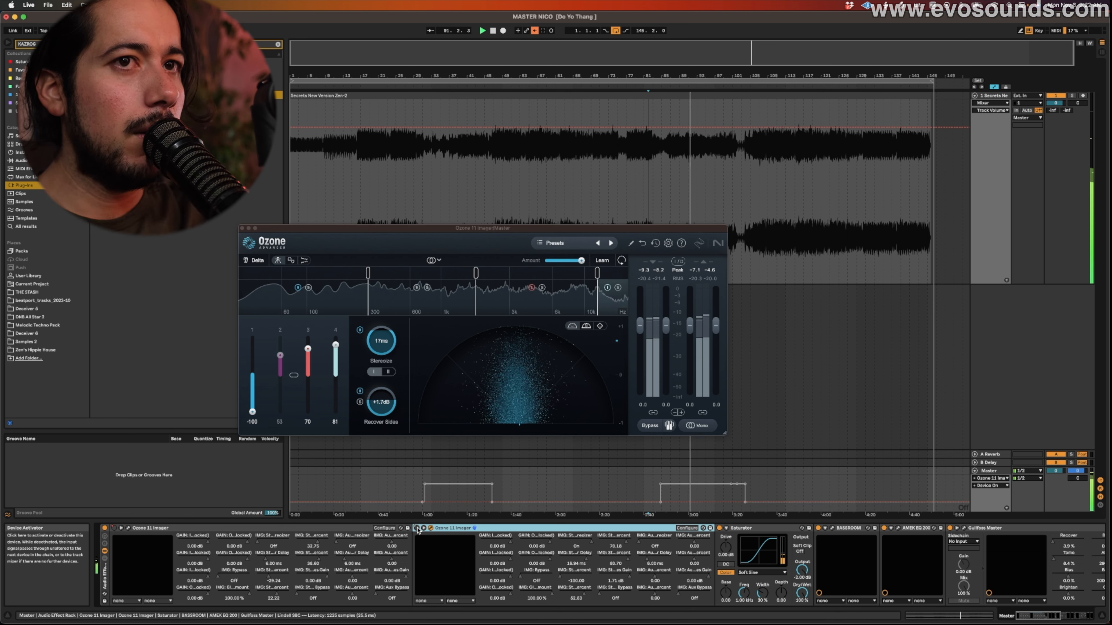
click(535, 31)
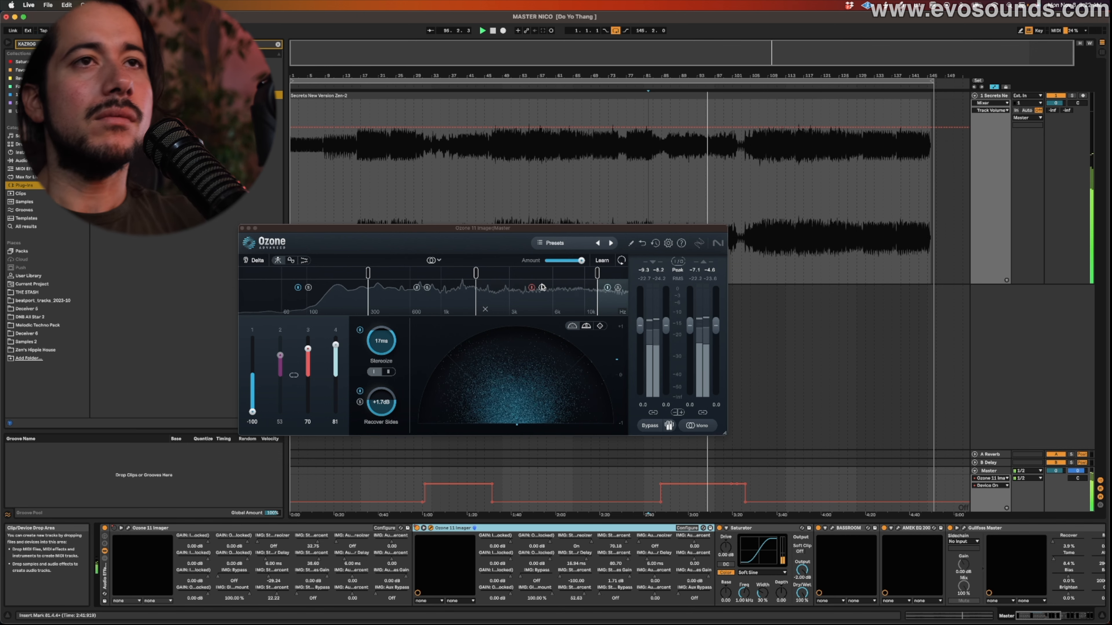
Step: Compare the second Ozone 11 Imager switched off and on during playback, and restore its overridden device automation
click(417, 528)
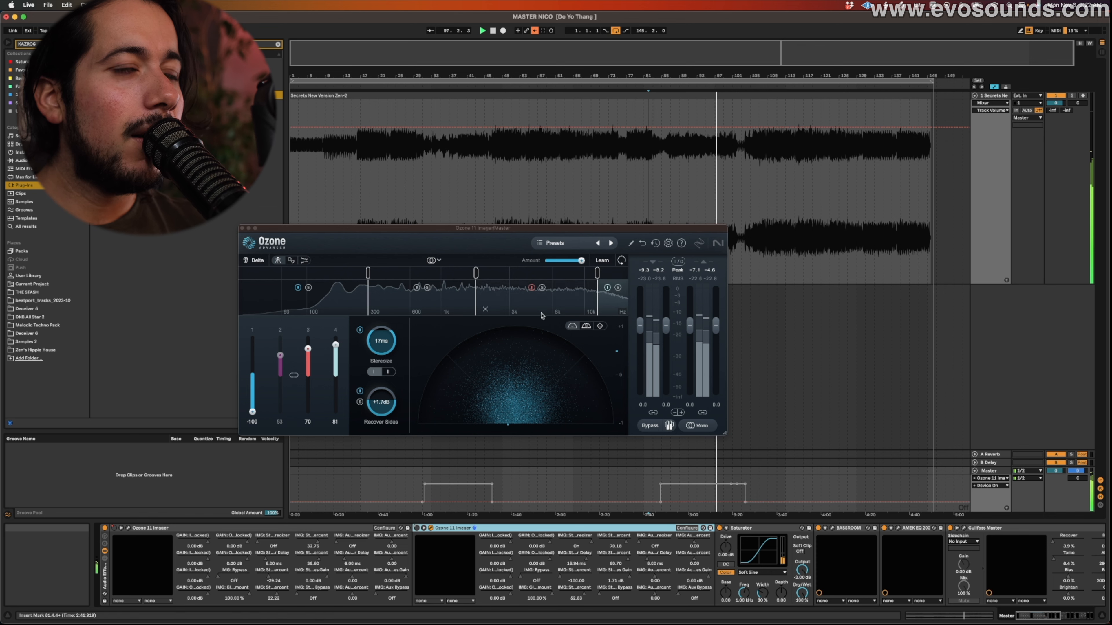
click(416, 528)
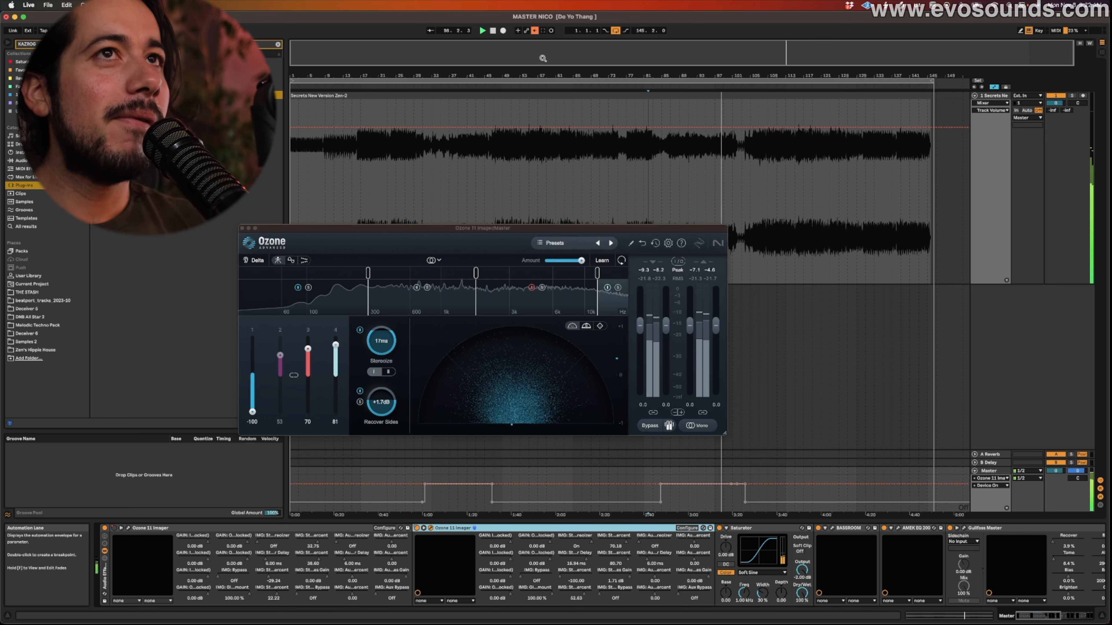
click(535, 30)
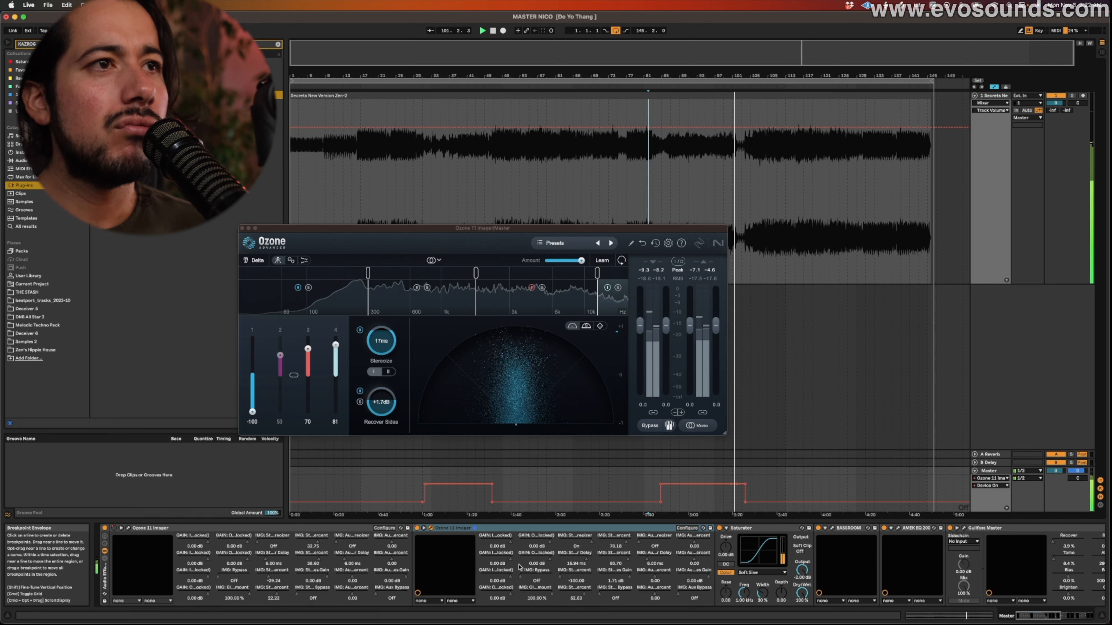
Step: Show Pro-L 2's gain automation in the master's automation lane while the track plays
scroll(515, 578, right, 10)
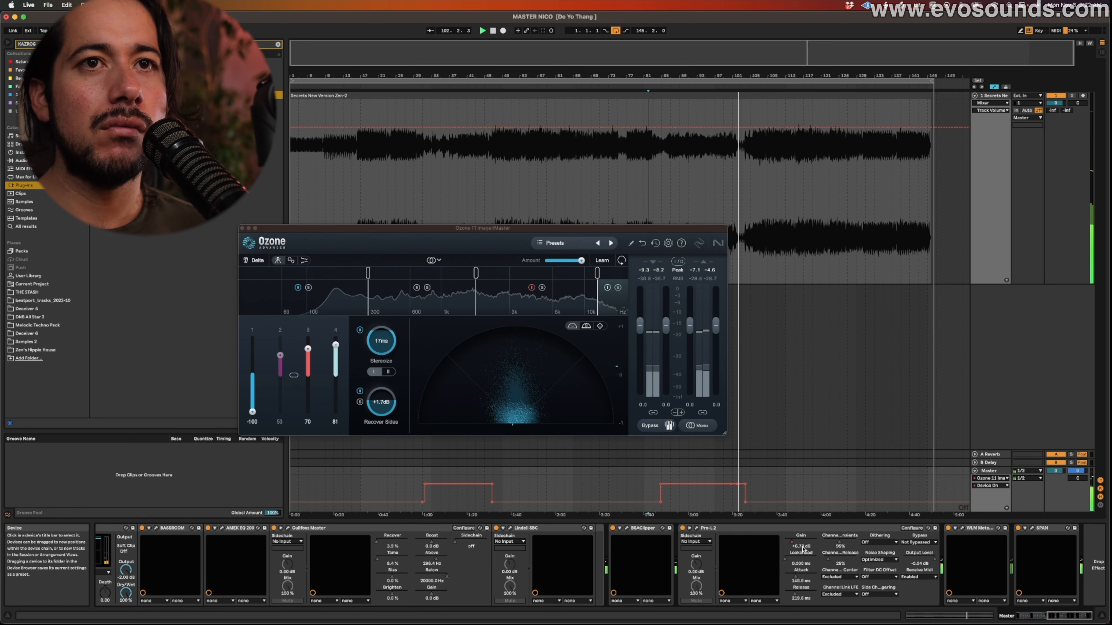
click(793, 545)
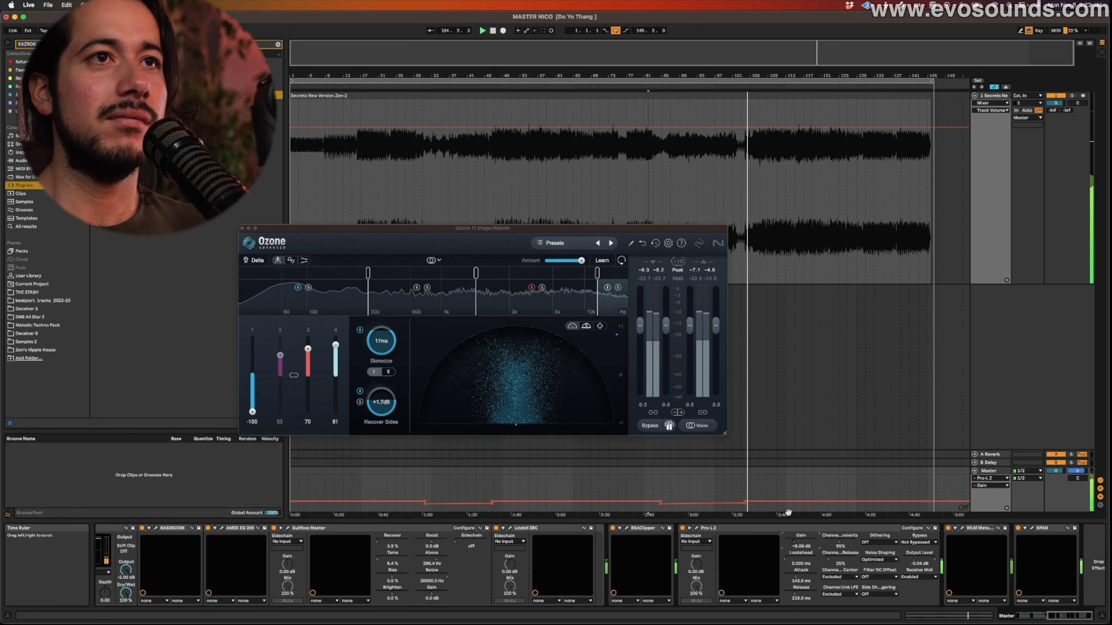
scroll(481, 565, left, 10)
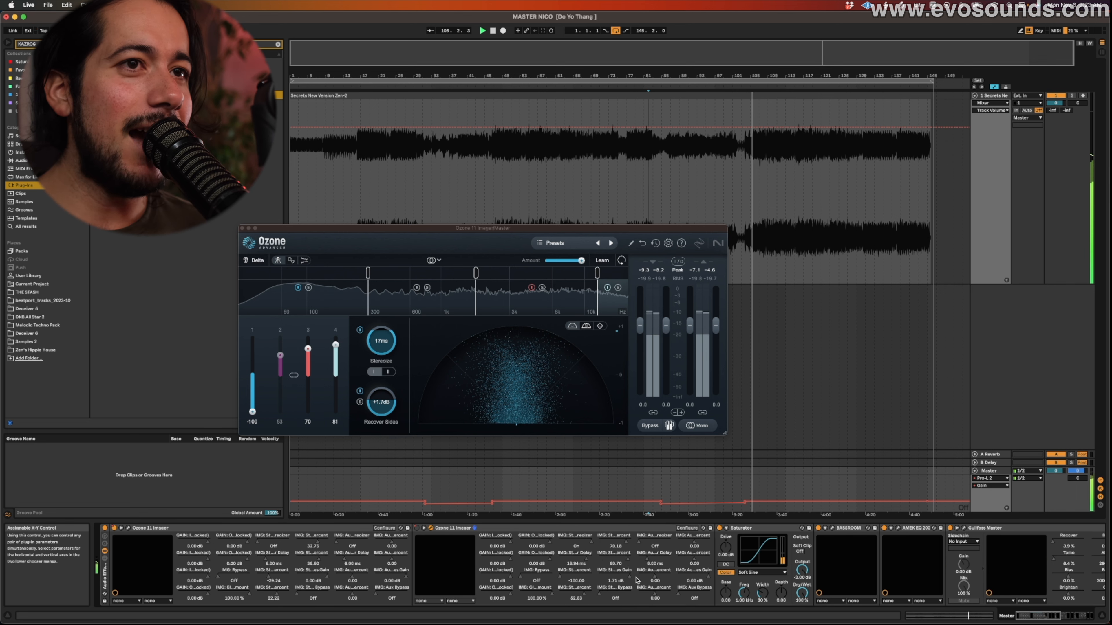
Step: Show the first Ozone 11 Imager's window, compare the master's Audio Effect Rack bypassed and active, and stop playback
click(128, 529)
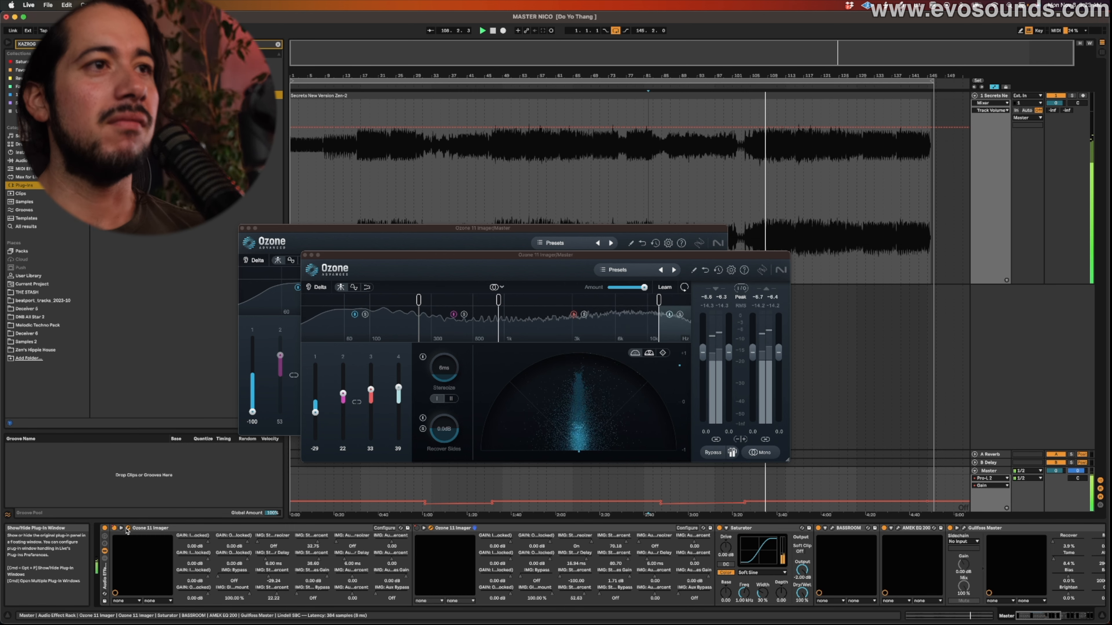
click(106, 529)
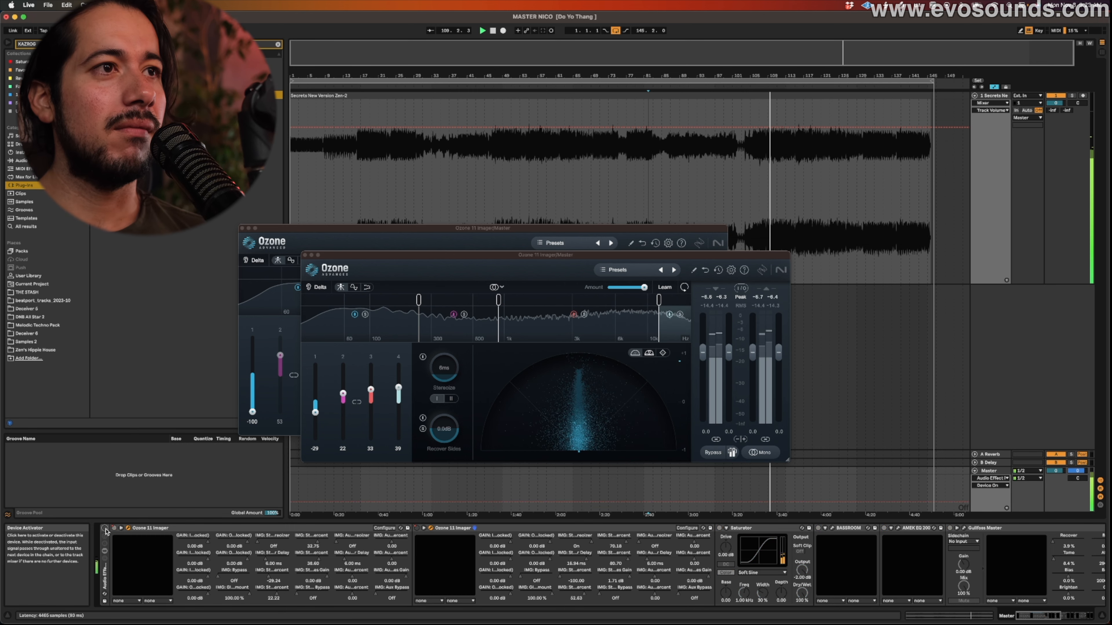
click(105, 528)
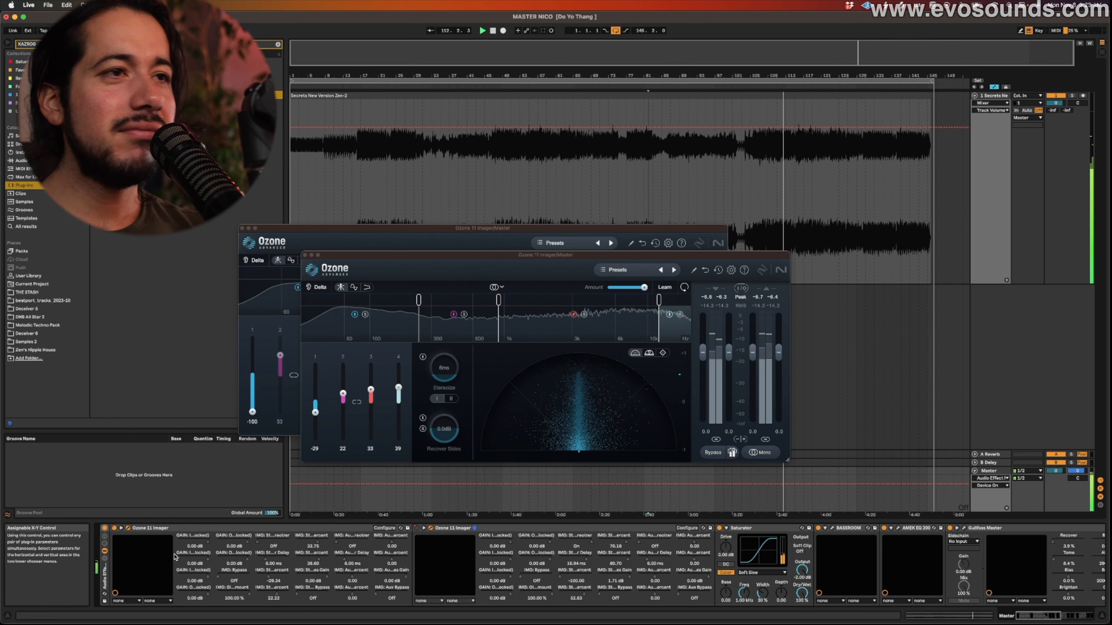
key(space)
Step: Bring the second Ozone 11 Imager's window to the front, close the first one's window, and reposition the remaining one
click(431, 528)
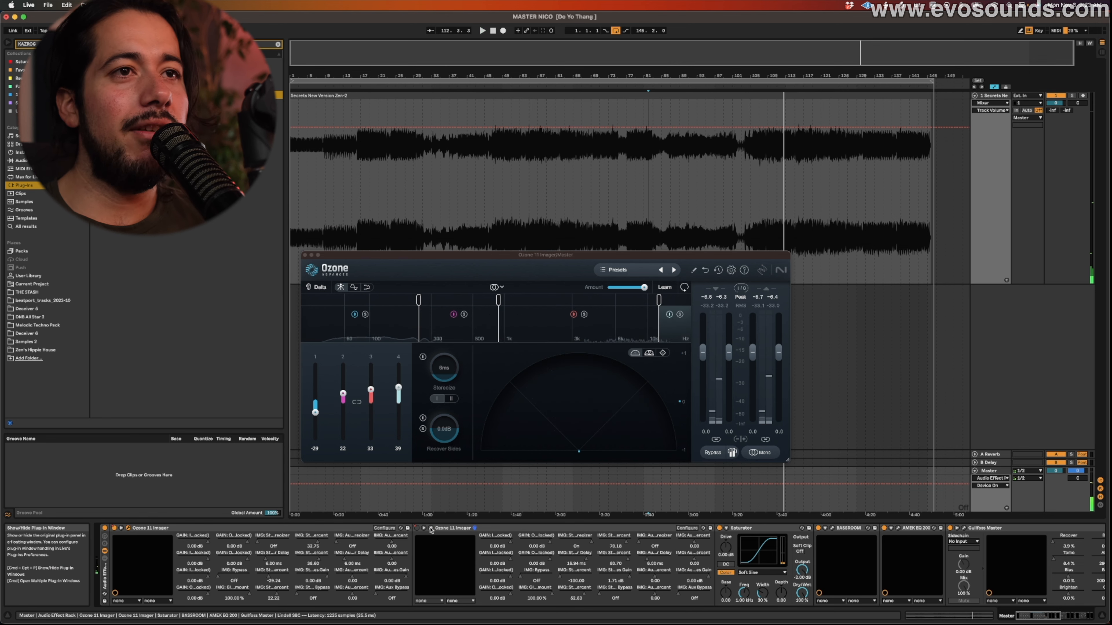
click(431, 528)
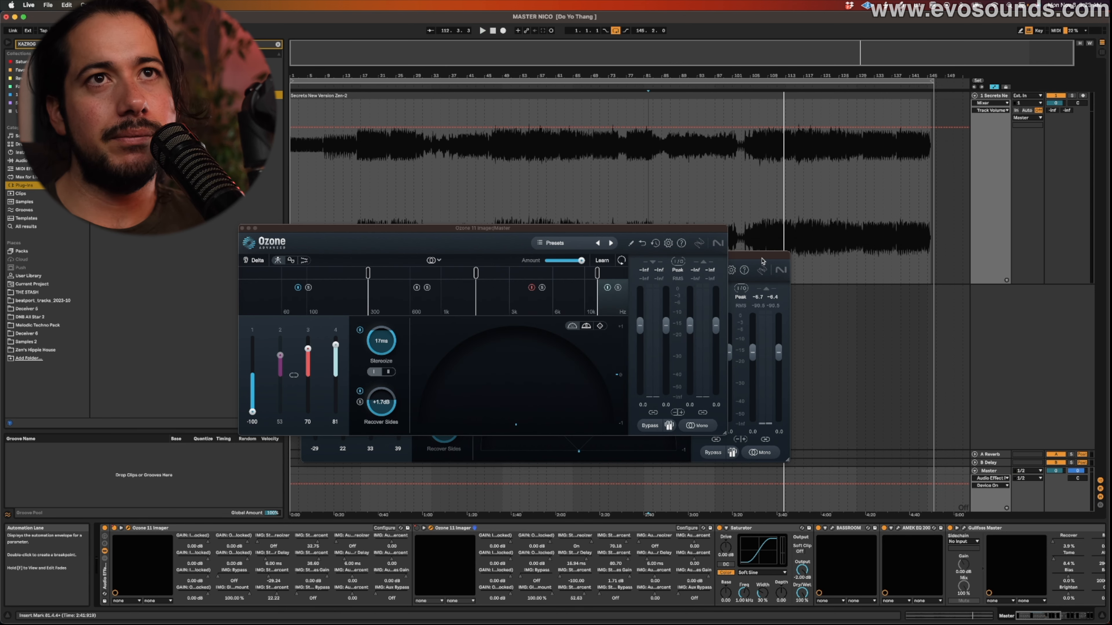
click(785, 326)
click(305, 255)
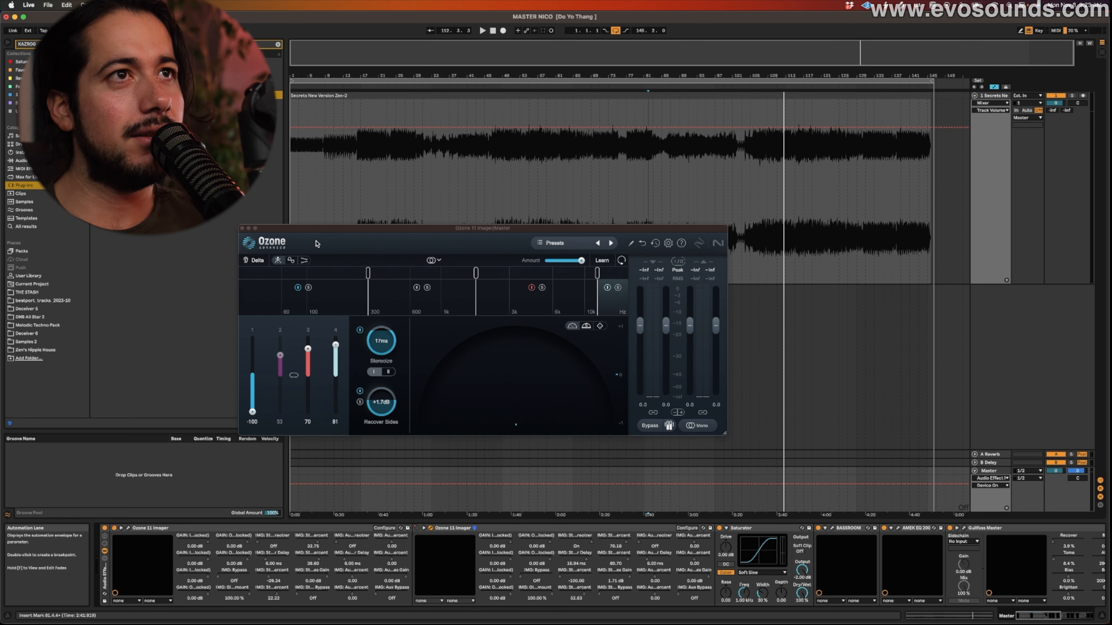
click(309, 237)
drag(306, 232, 405, 285)
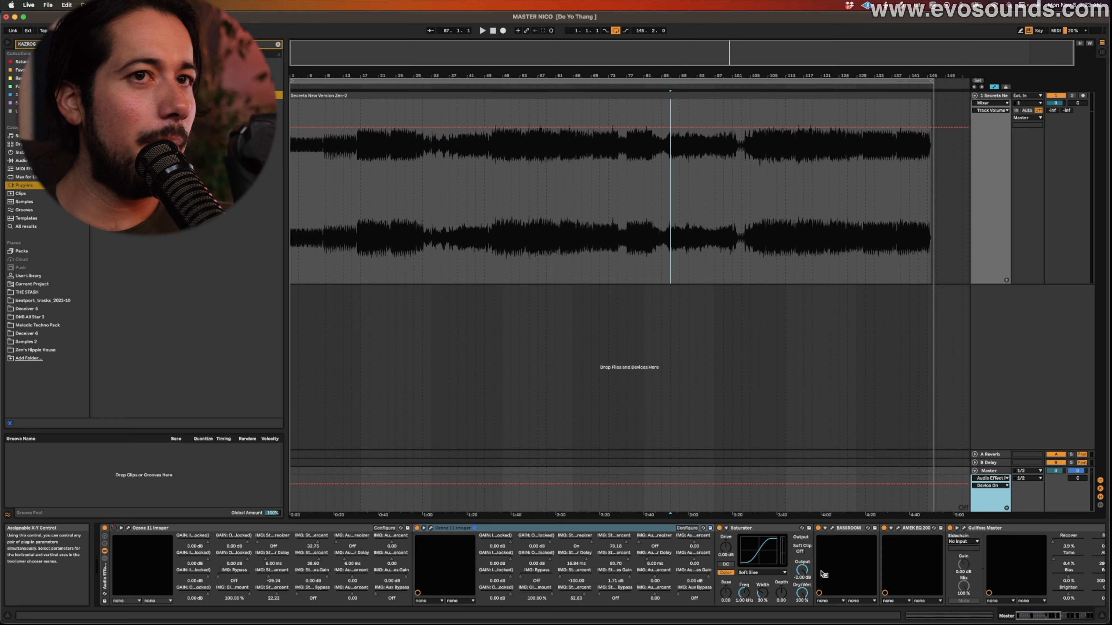
Step: Display Pro-L 2's gain automation on the master again and examine its breakpoint values across the breaks and drops
scroll(790, 563, right, 5)
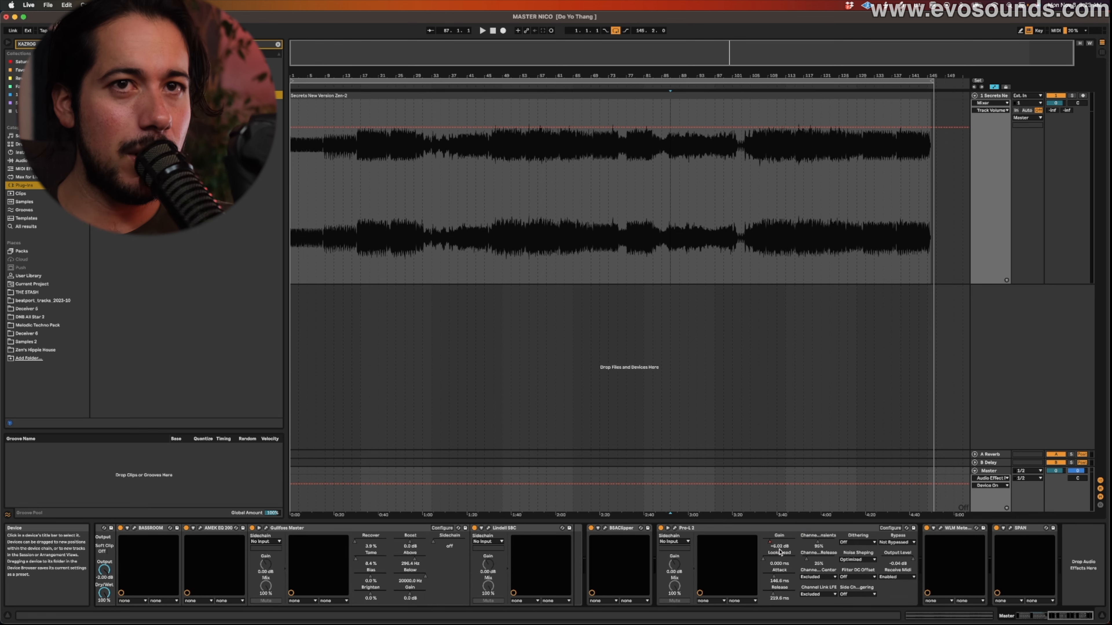
click(779, 546)
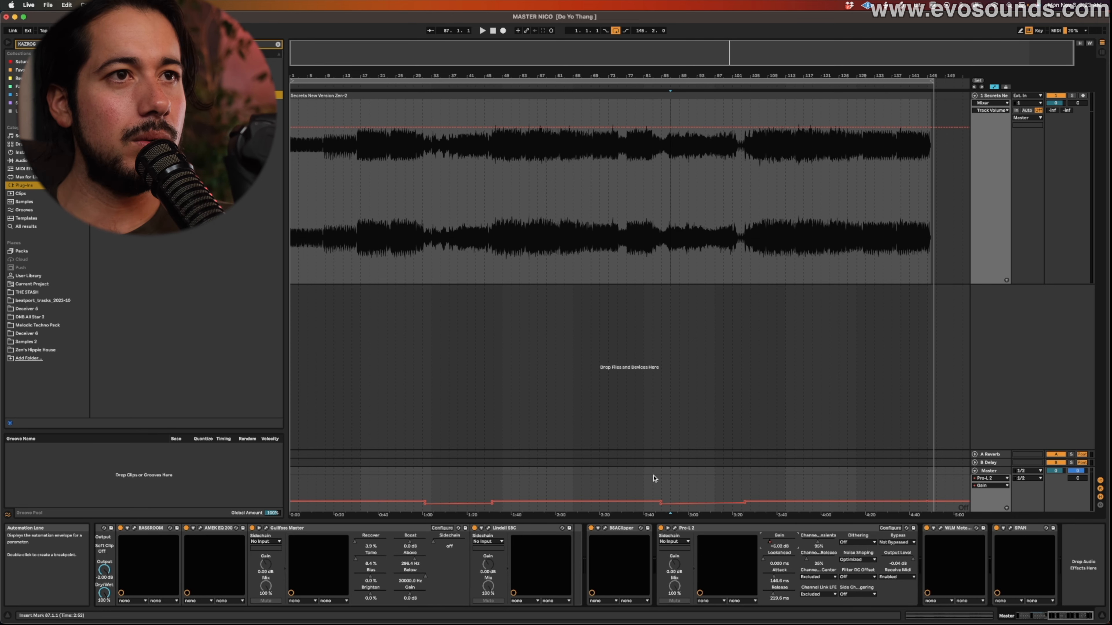
click(445, 470)
click(426, 493)
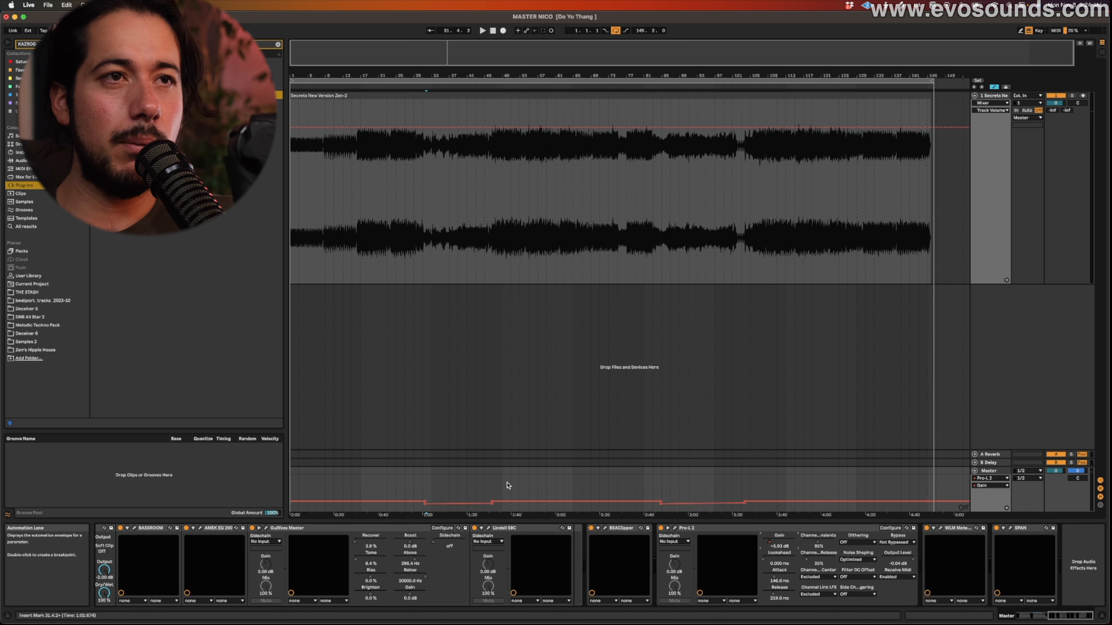
mouse_move(425, 507)
mouse_move(492, 507)
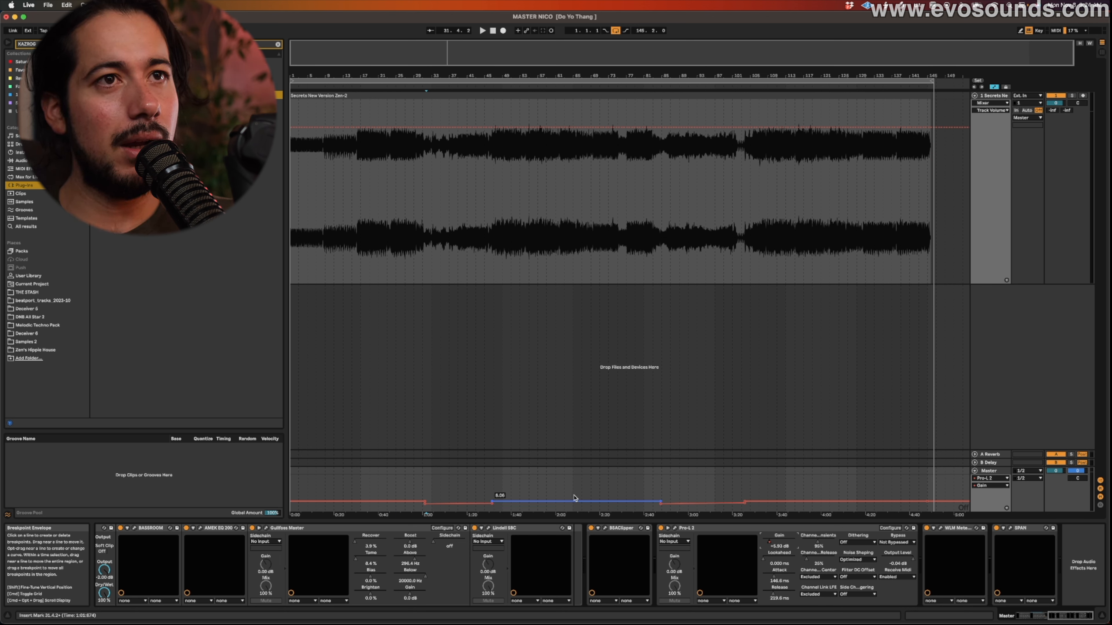
mouse_move(662, 504)
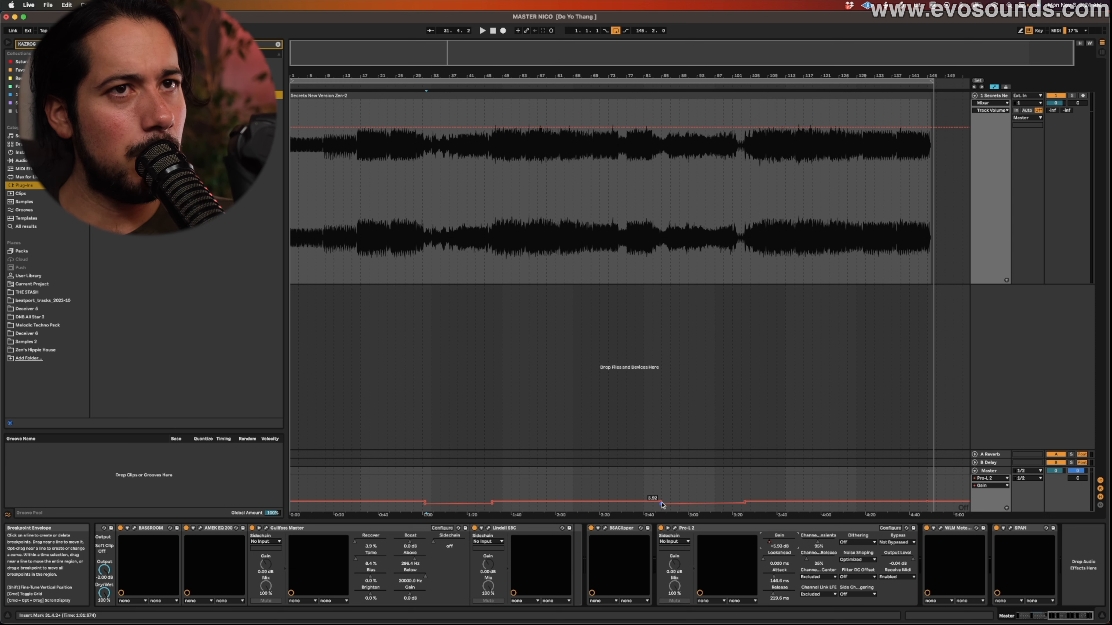
mouse_move(746, 507)
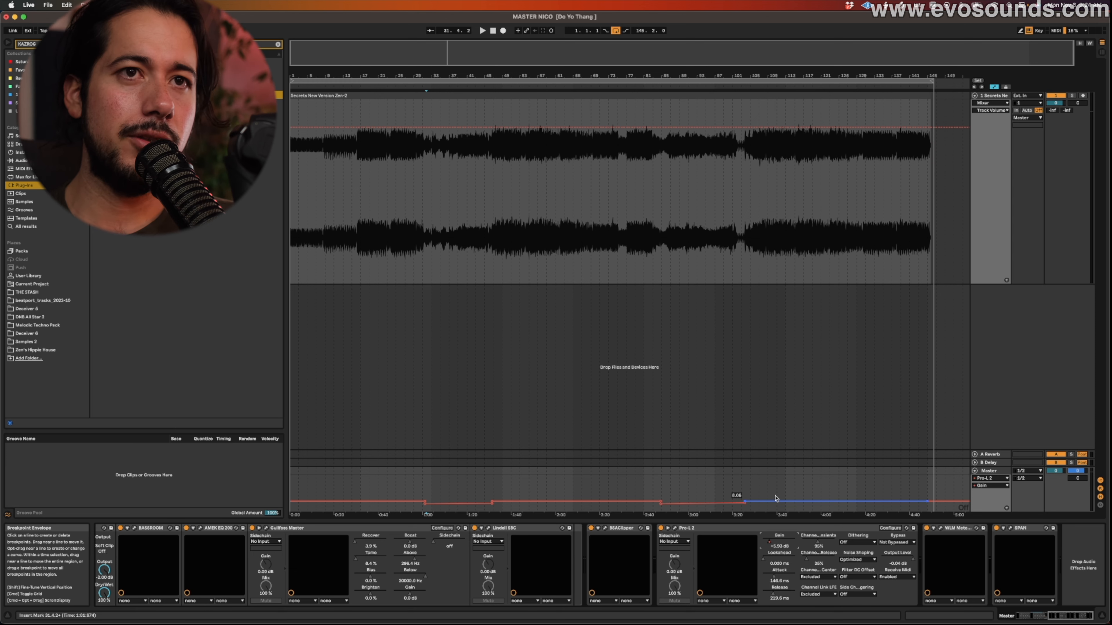
mouse_move(927, 503)
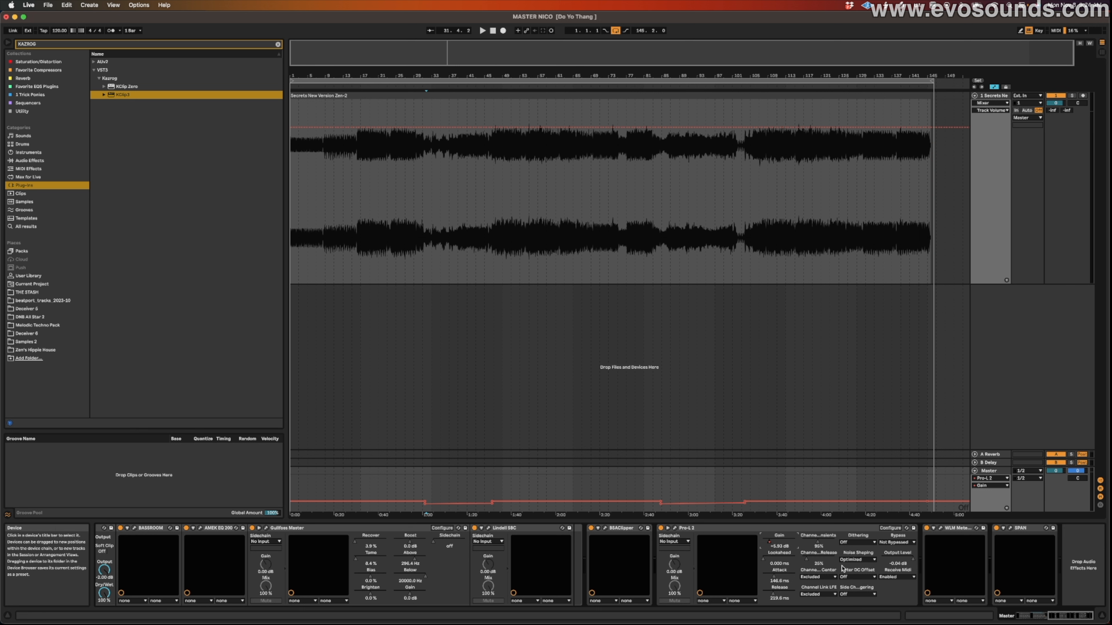
Step: Deactivate the WLM Meter on the master and return to the earlier part of the device chain
click(928, 528)
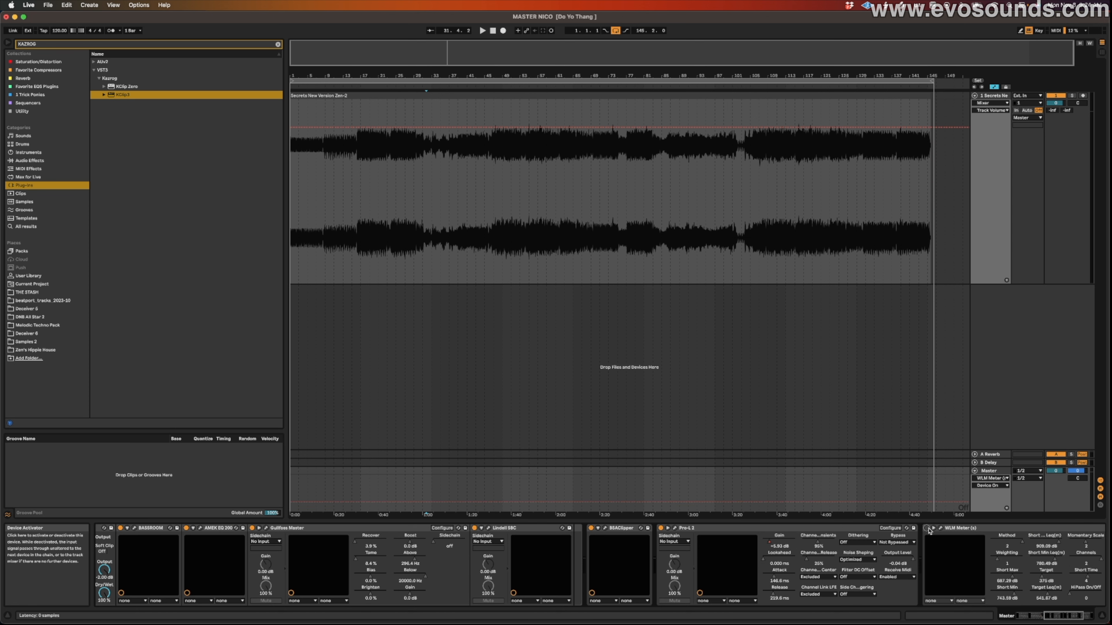
scroll(756, 541, left, 10)
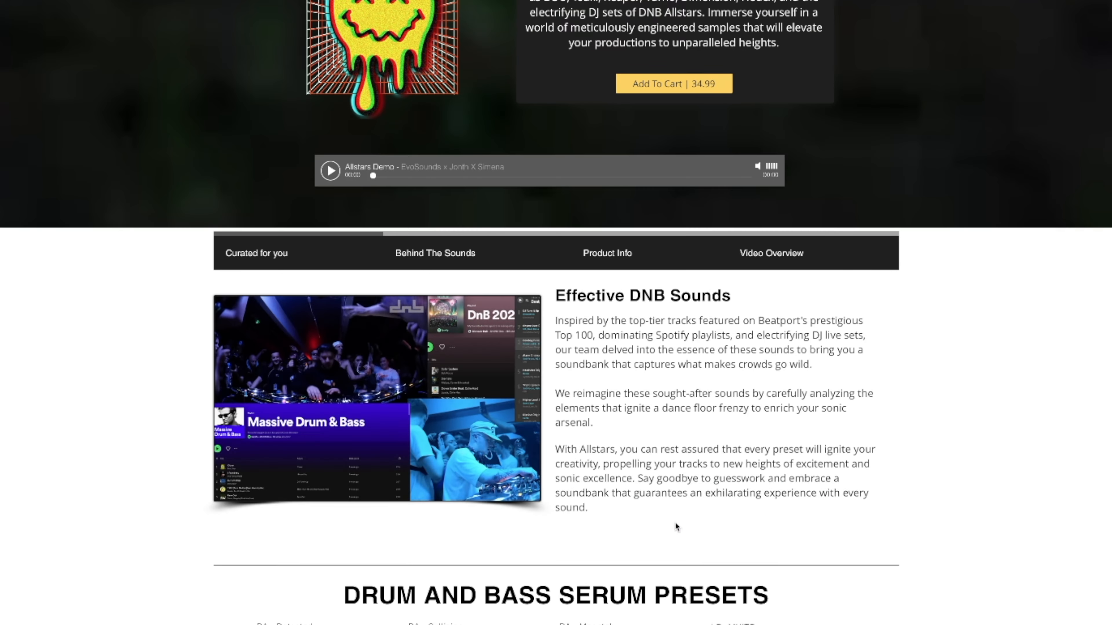
scroll(651, 437, up, 5)
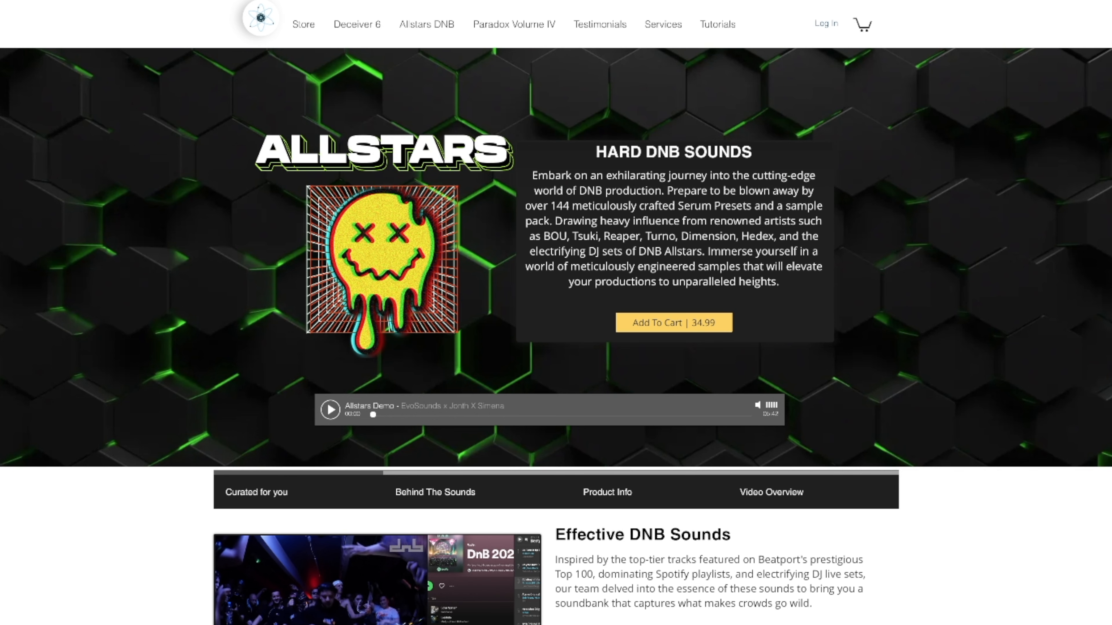